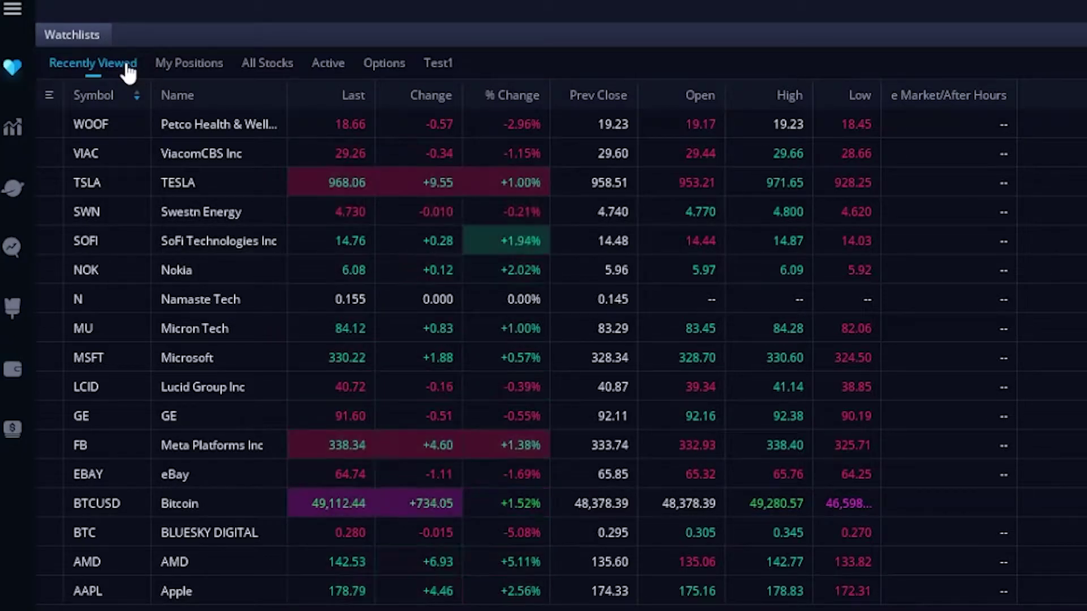
Browse the My Positions, All Stocks, Active and Options watchlists, ending on Test1.
click(187, 79)
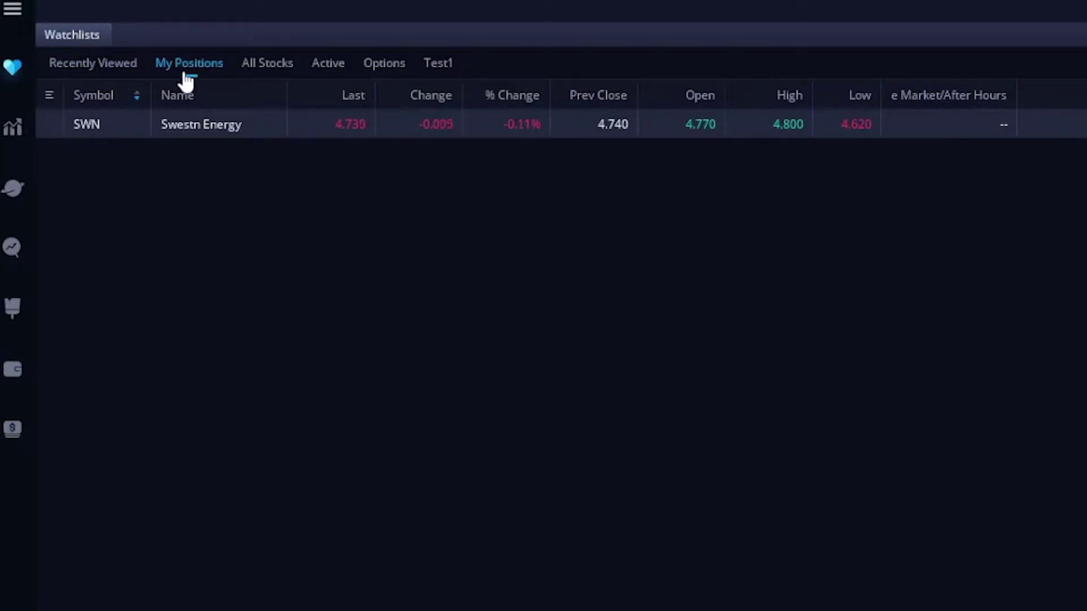
click(254, 68)
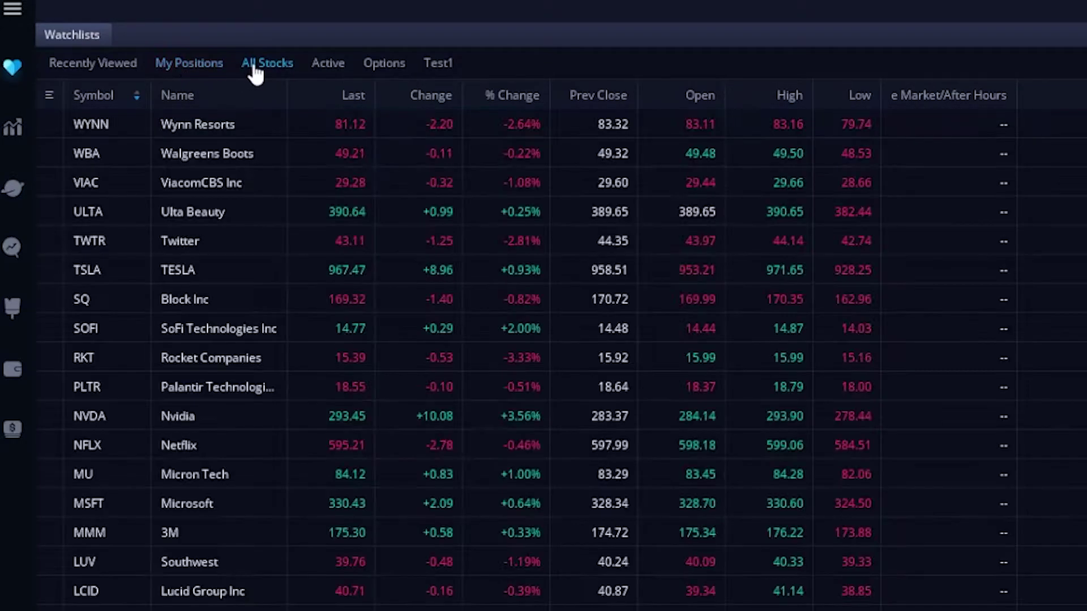
click(328, 64)
click(386, 67)
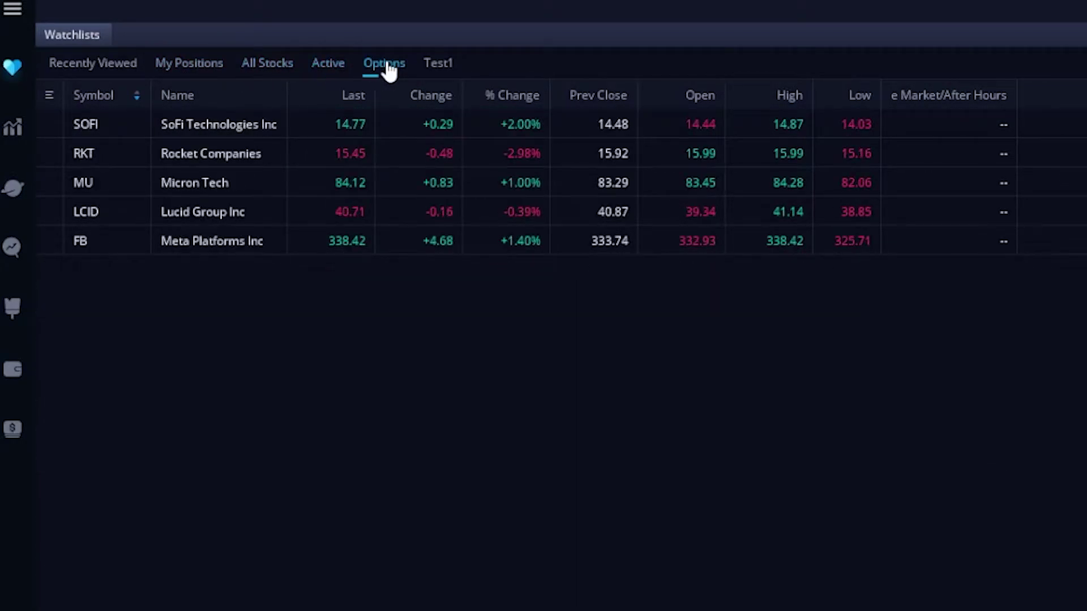
click(439, 67)
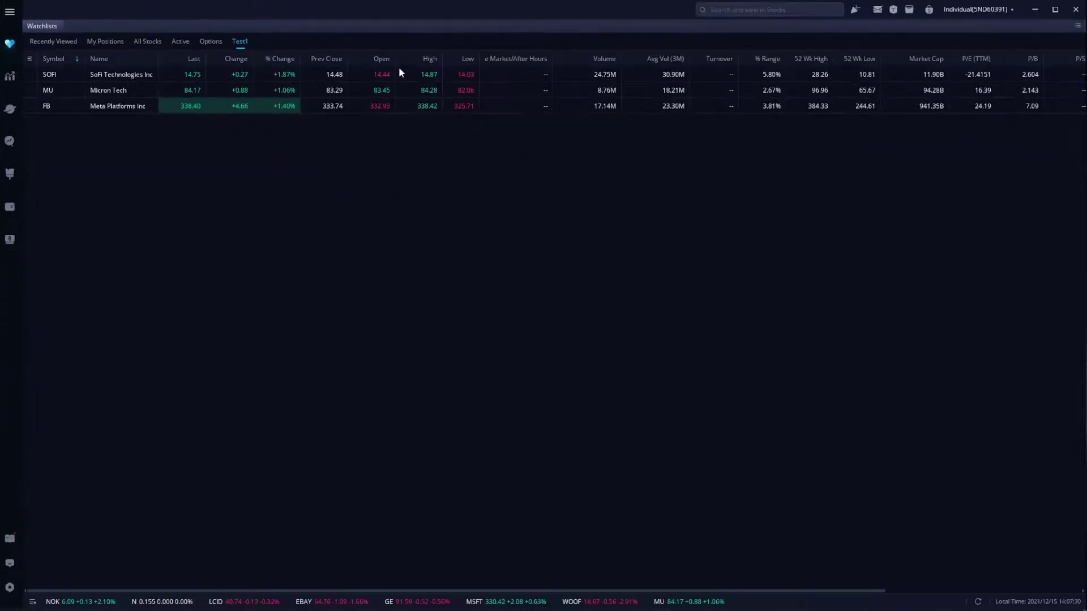
Open the Edit Watchlists dialog from the watchlist panel's menu.
click(1079, 27)
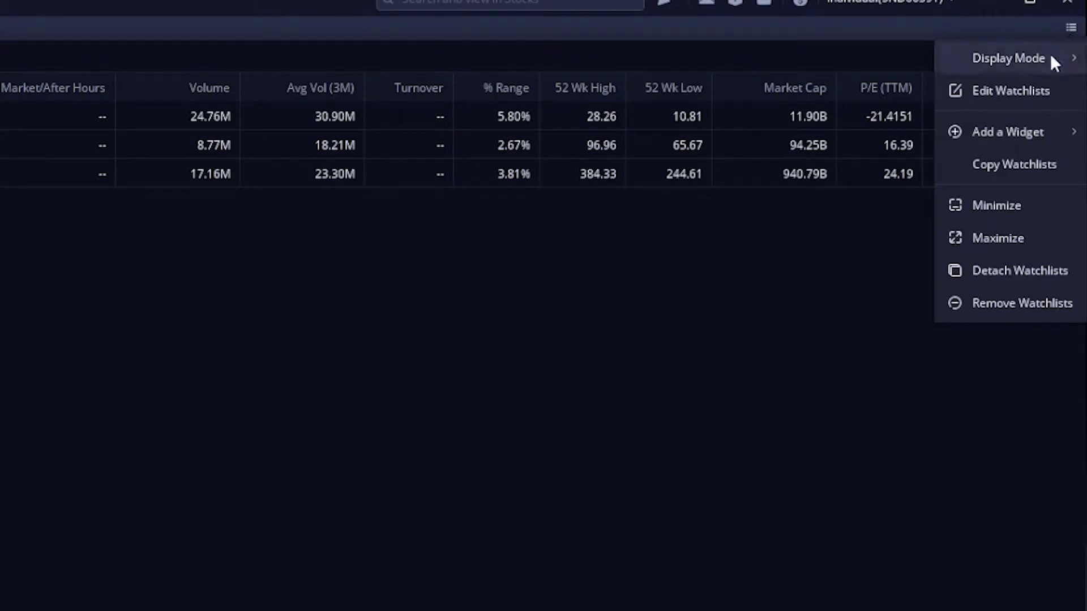
click(1037, 94)
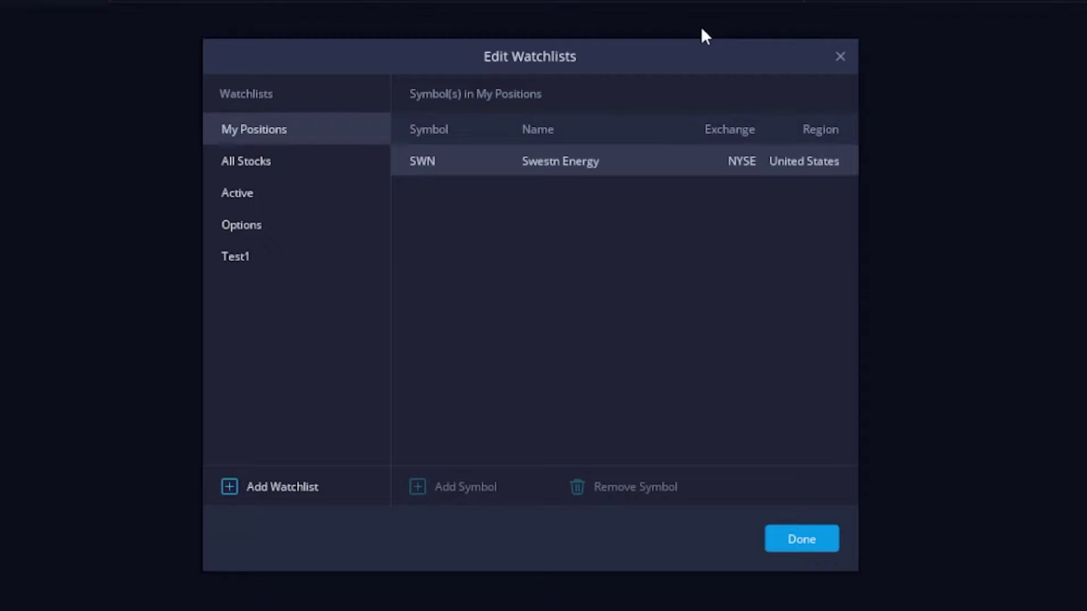
Select Test1 and add SQ (Block Inc) and MMM (3M) as new symbols.
click(248, 260)
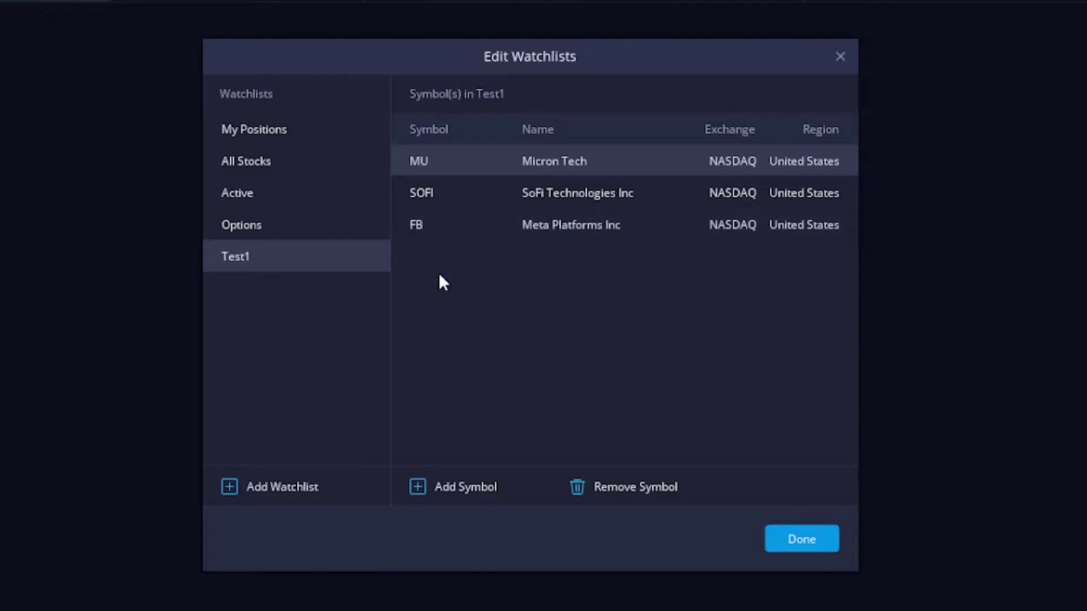
click(431, 490)
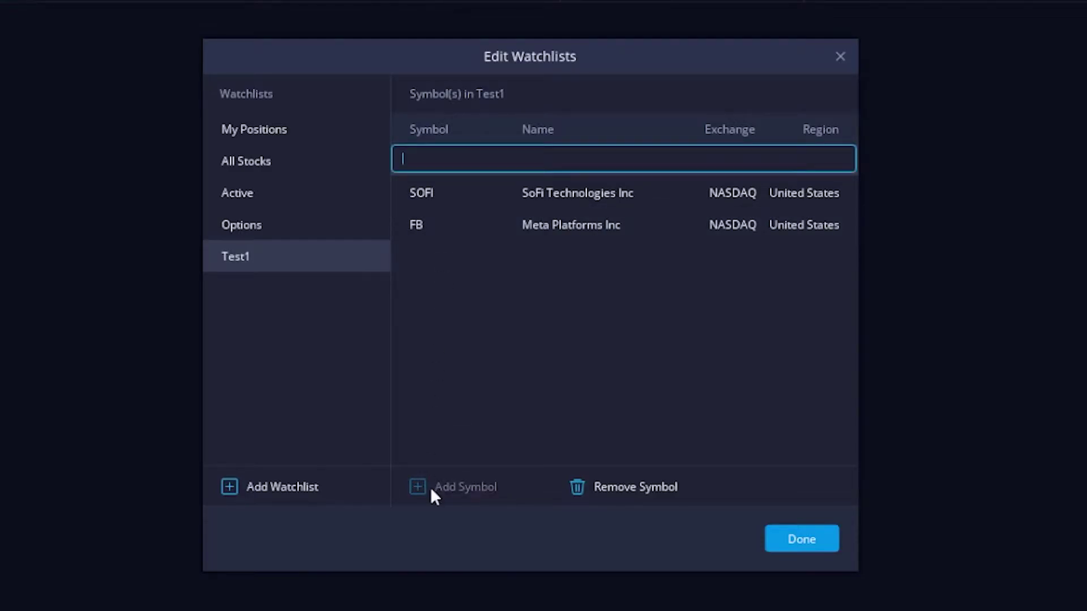
text(sq)
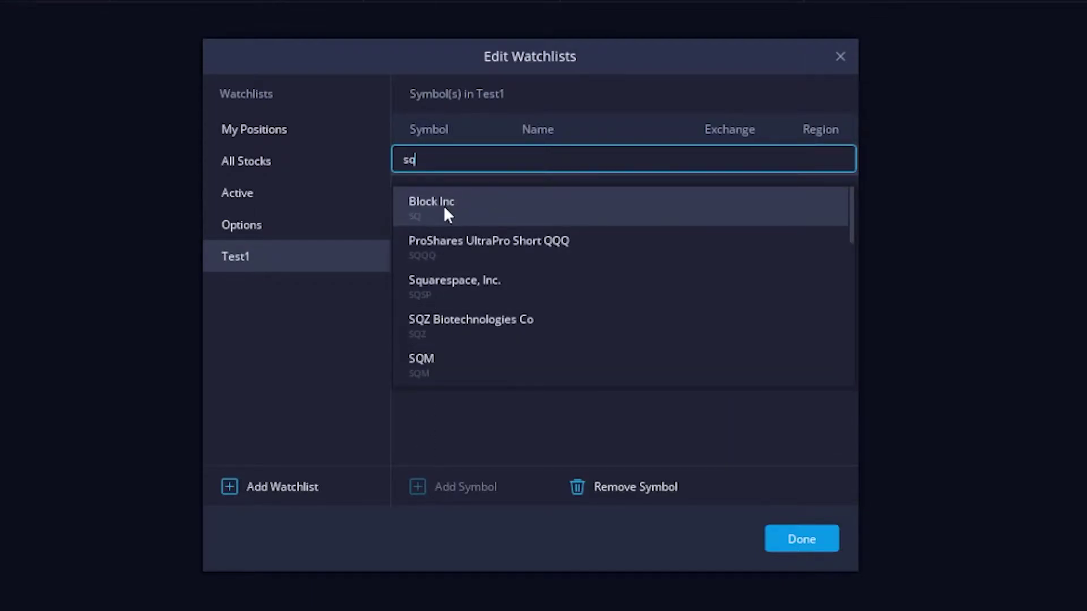
click(434, 207)
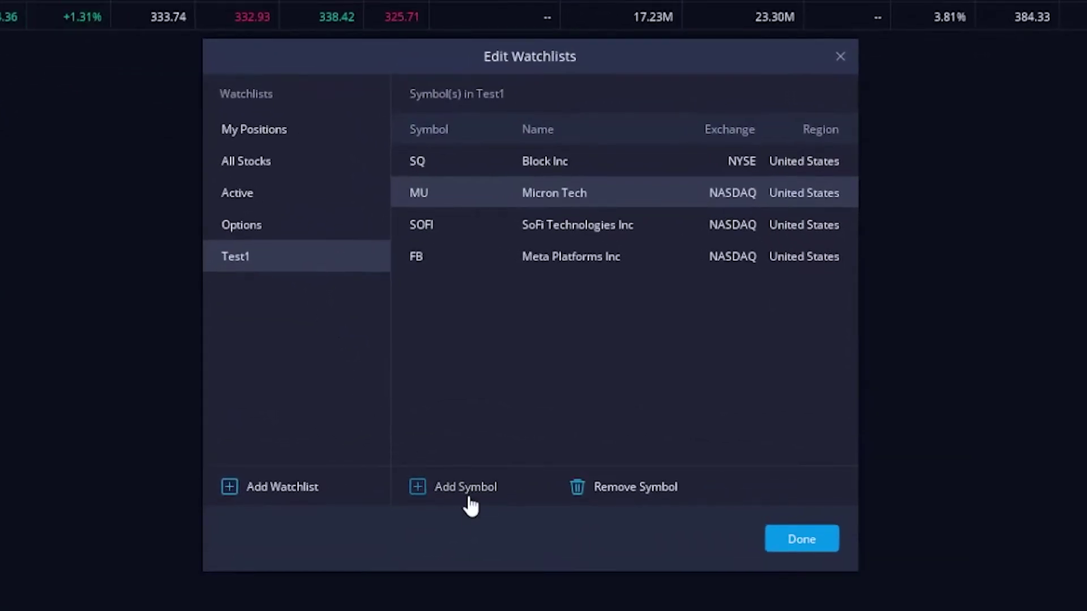
click(469, 497)
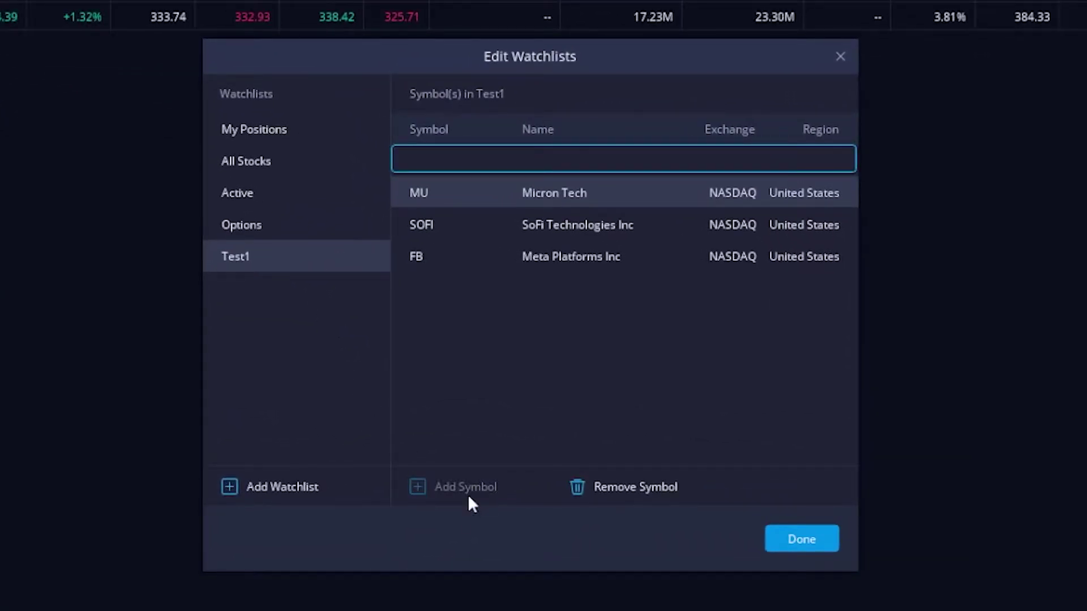
text(mmm)
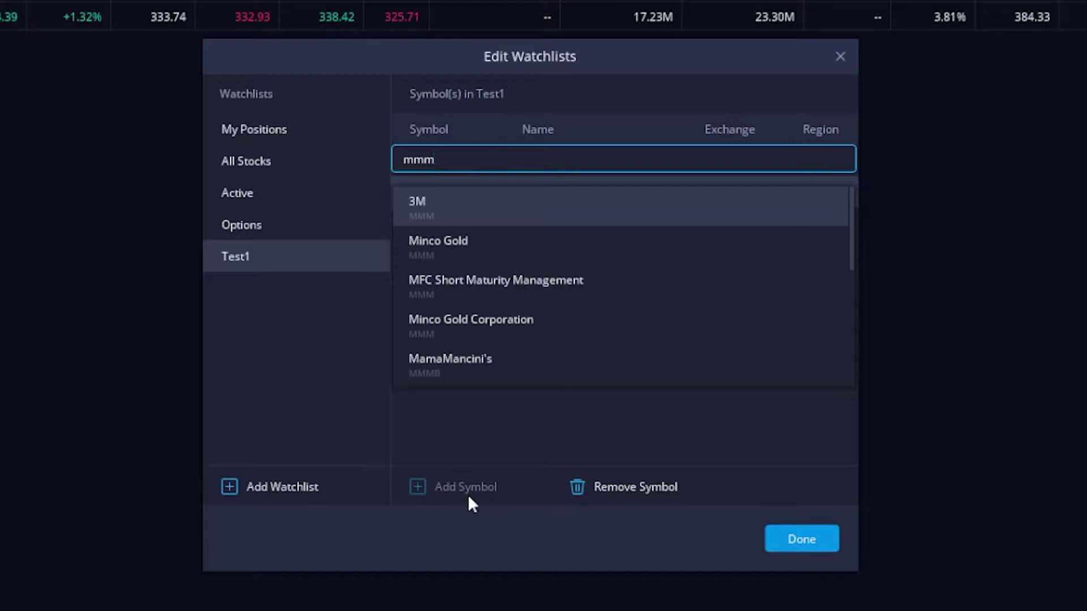
click(439, 211)
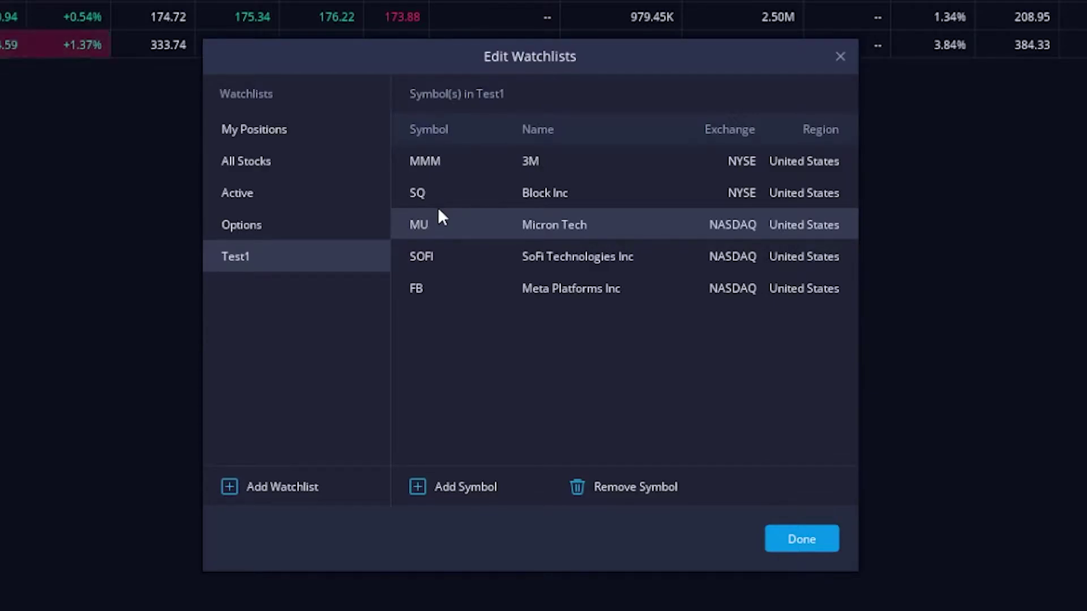
Delete SOFI from Test1 and close the watchlist editor with Done.
click(439, 259)
click(614, 499)
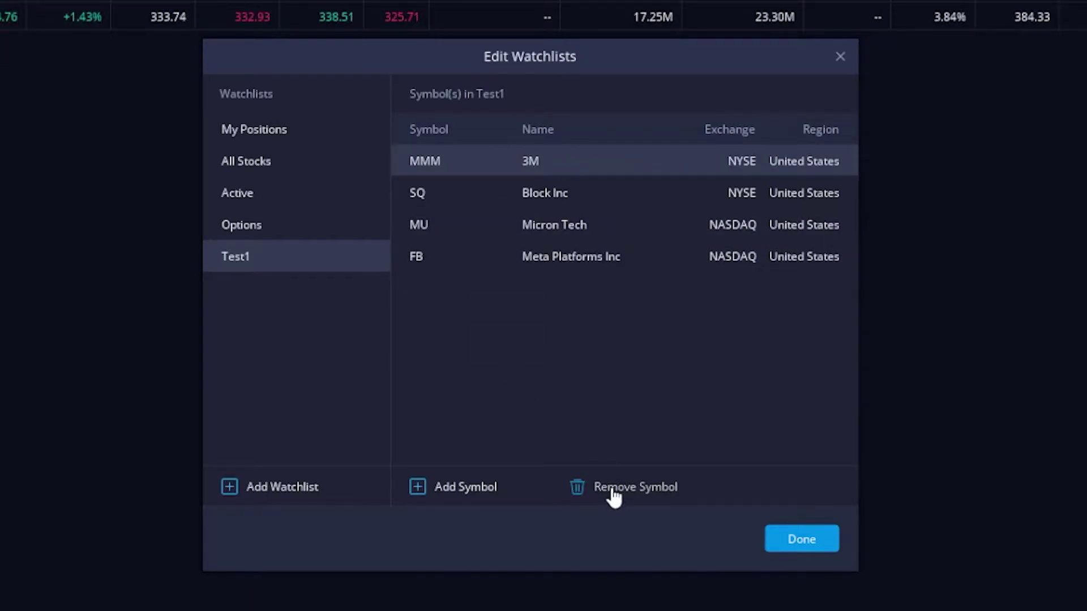
click(801, 540)
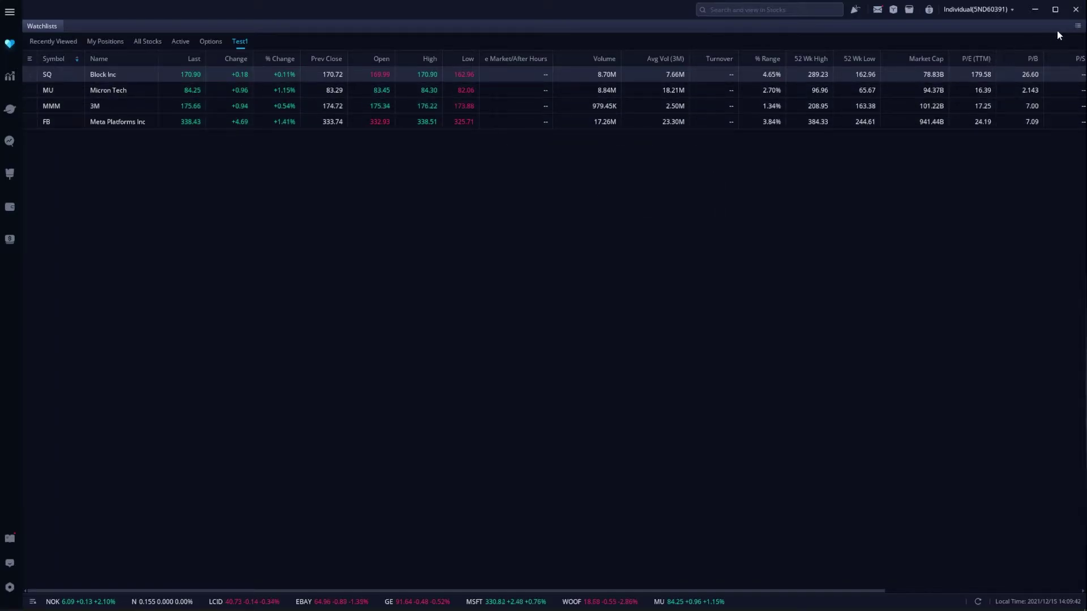
Reopen Edit Watchlists and add a new empty watchlist named Test2.
click(1078, 26)
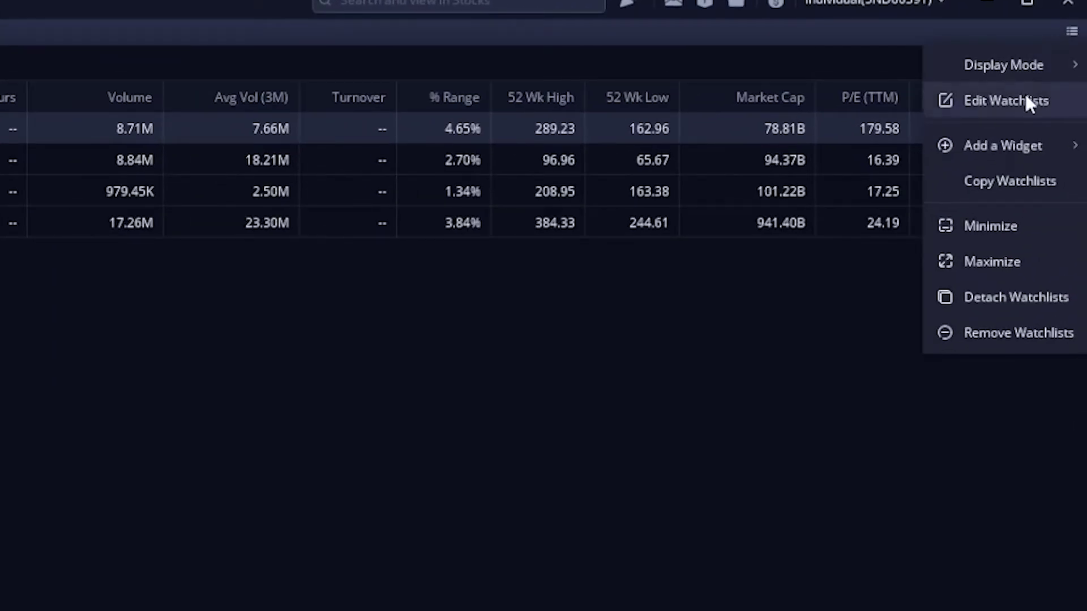
click(1026, 101)
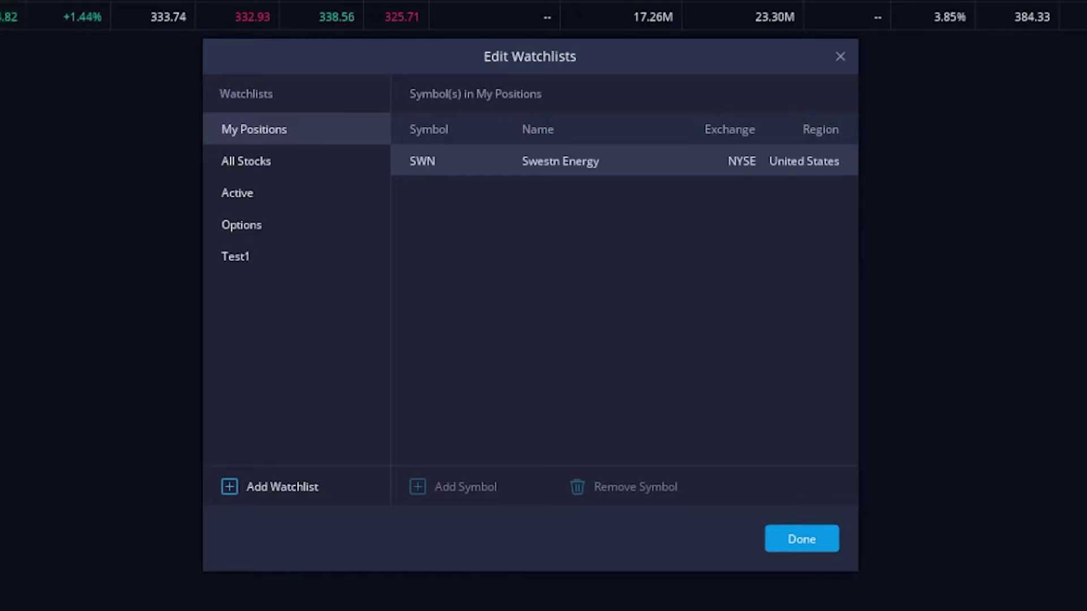
click(279, 497)
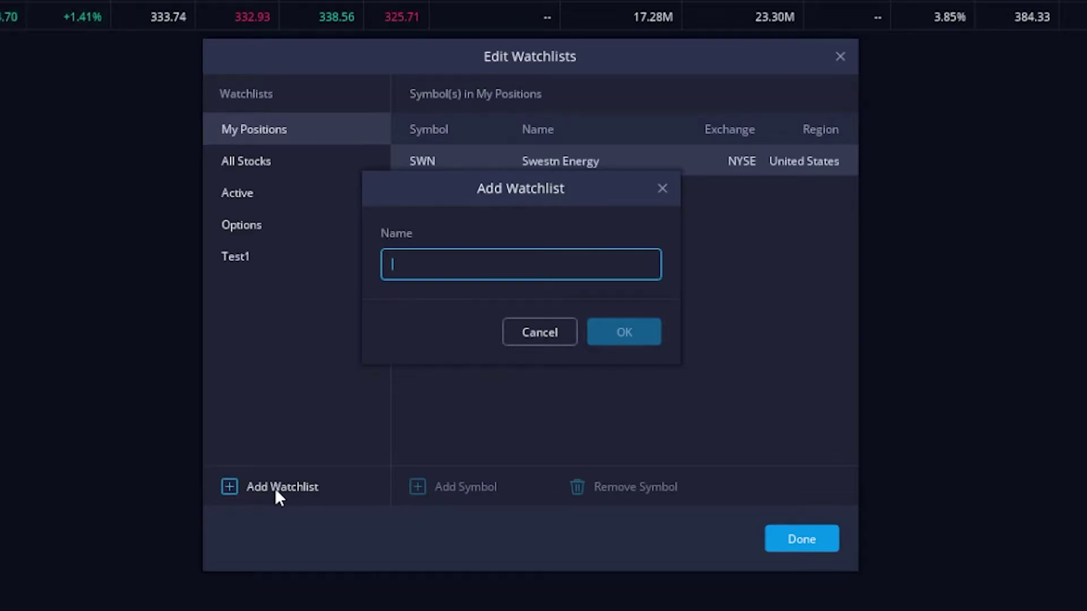
text(Test2)
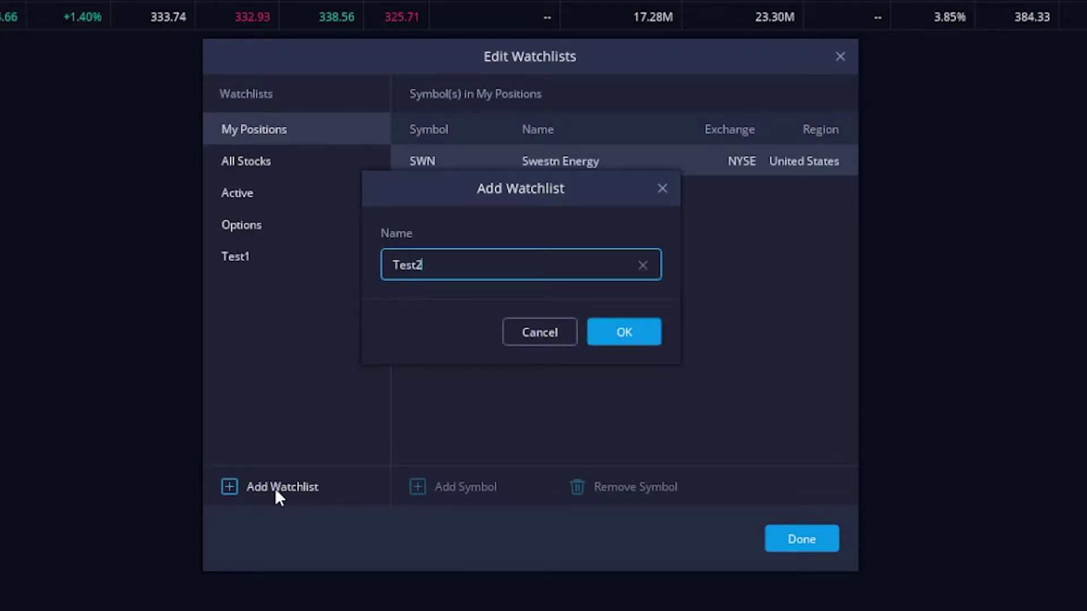
click(606, 334)
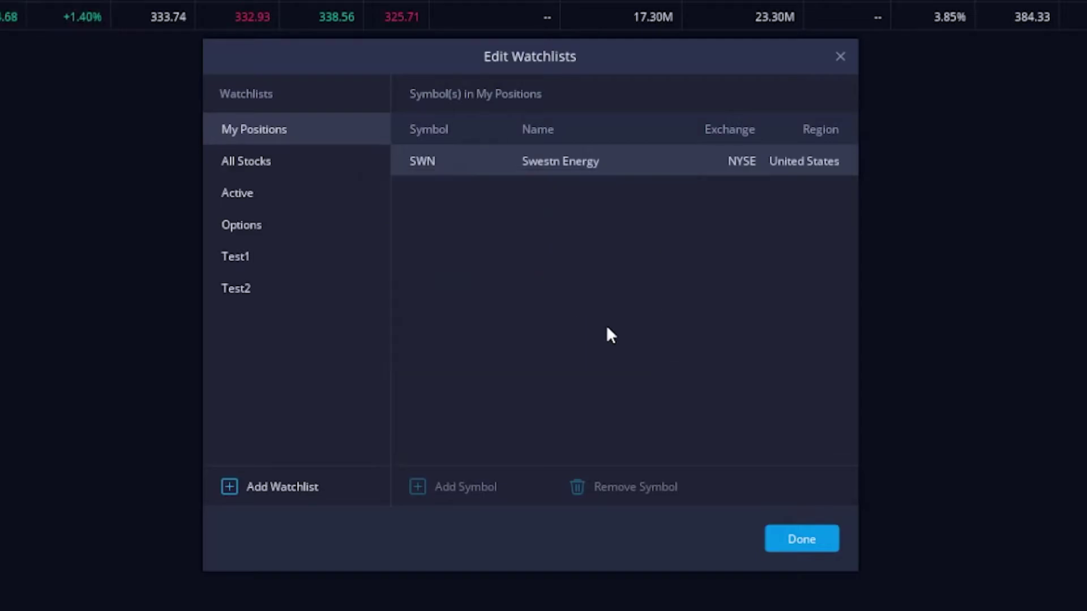
mouse_move(252, 290)
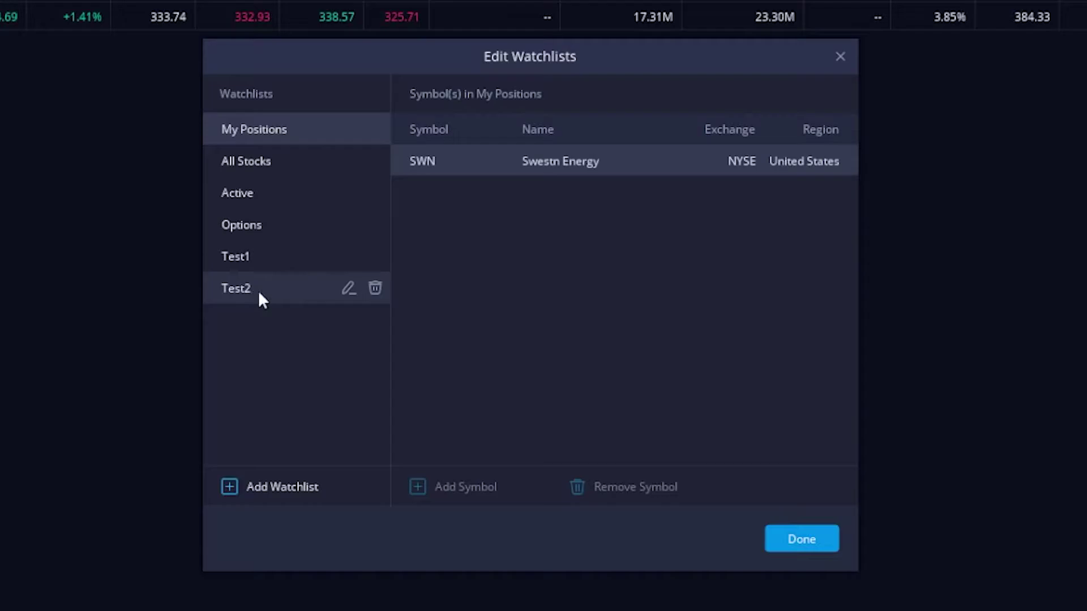
Rename the Test2 watchlist to 'Renamed'.
click(261, 283)
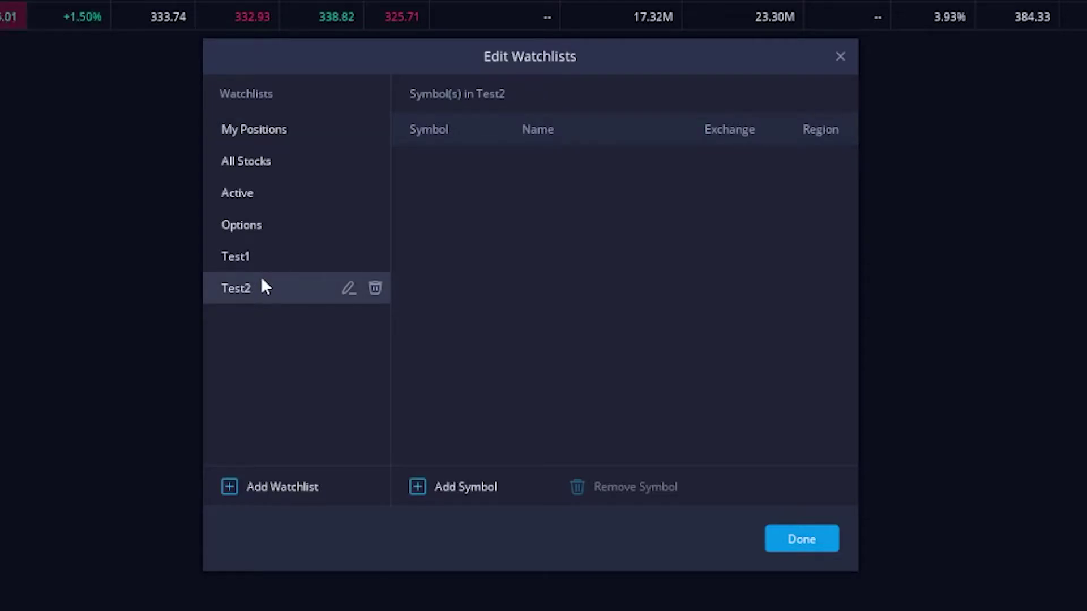
click(348, 290)
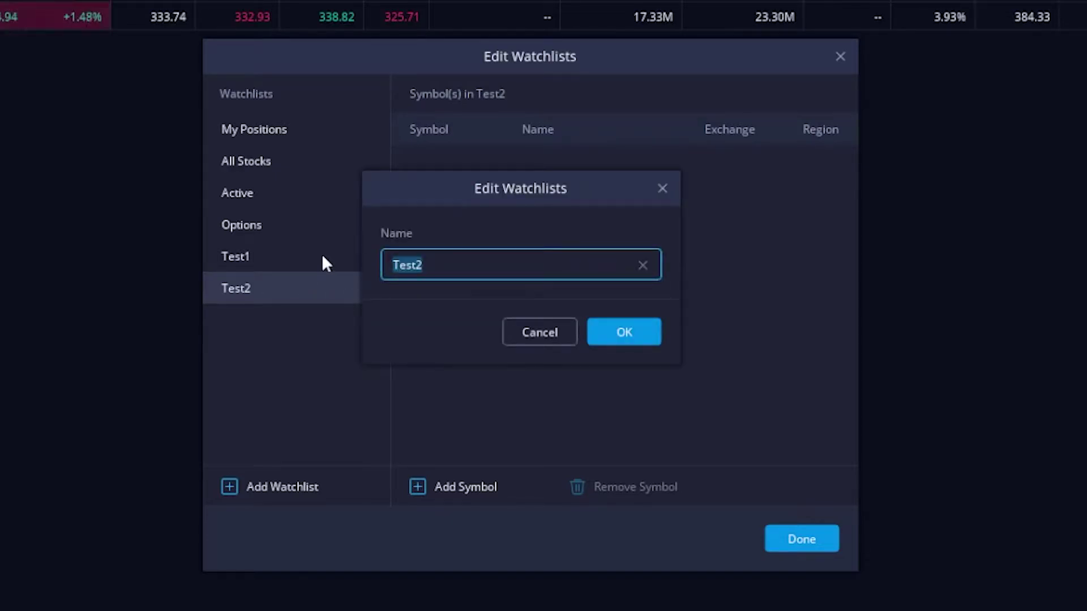
text(Renamed)
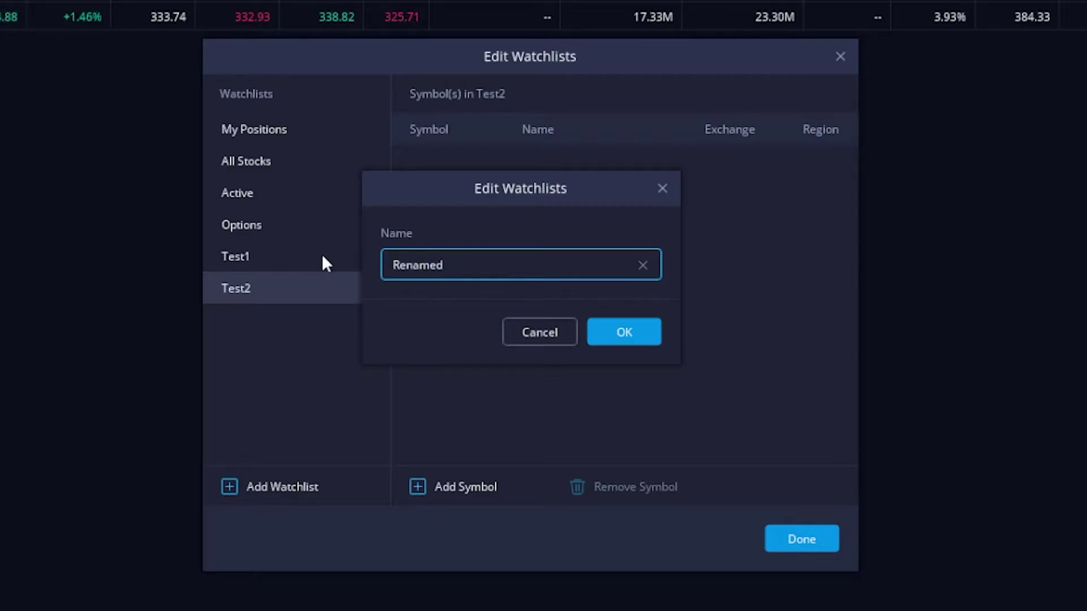
click(623, 334)
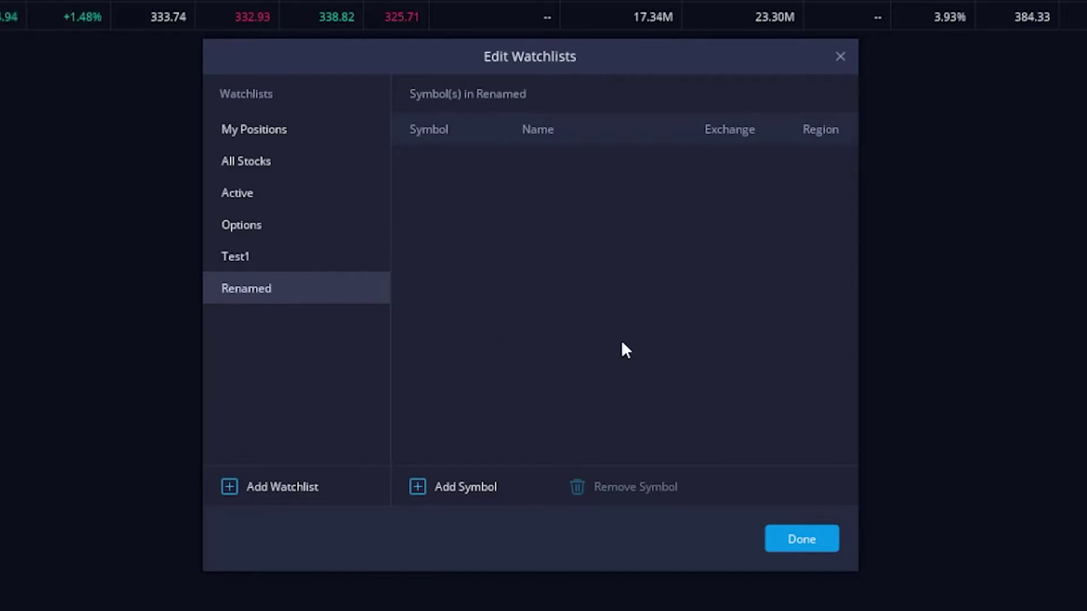
Add MU, TWTR (Twitter) and NKLA (Nikola Corporation) to the Renamed watchlist.
click(473, 491)
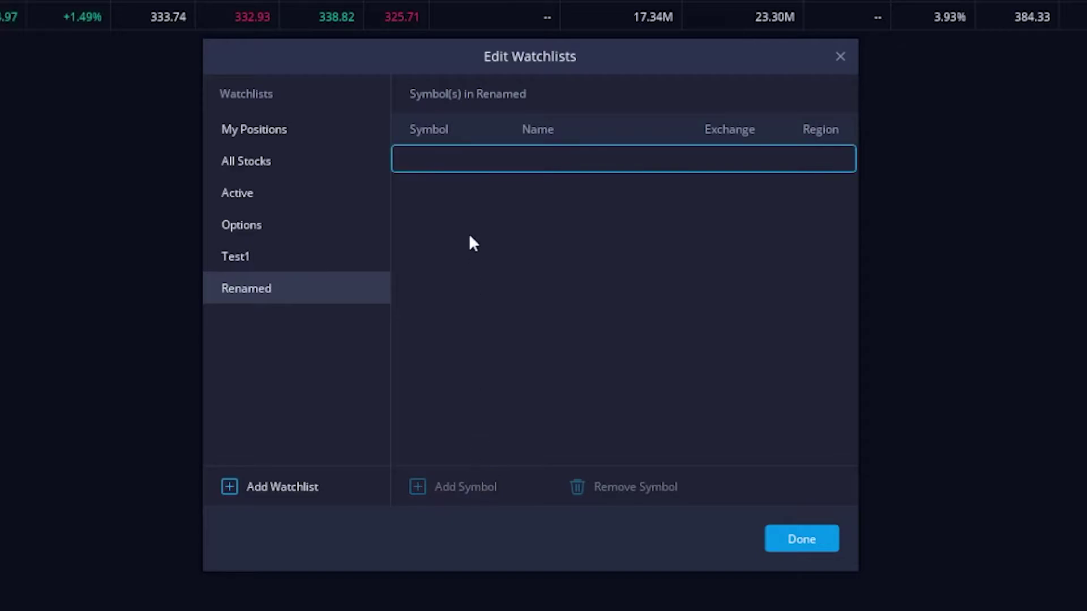
text(MU)
key(Return)
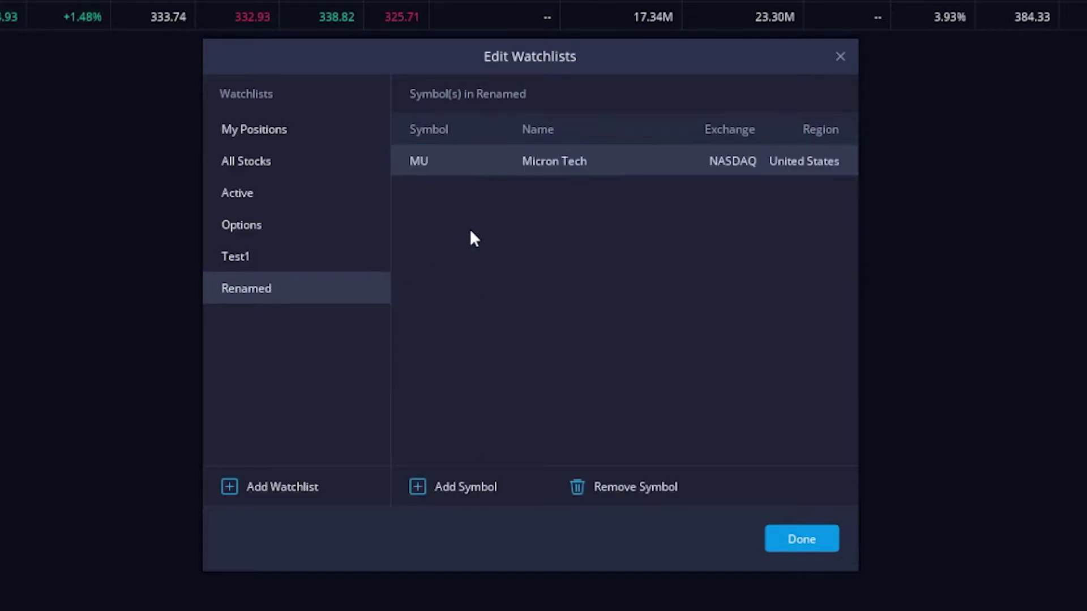
click(482, 491)
text(twtr)
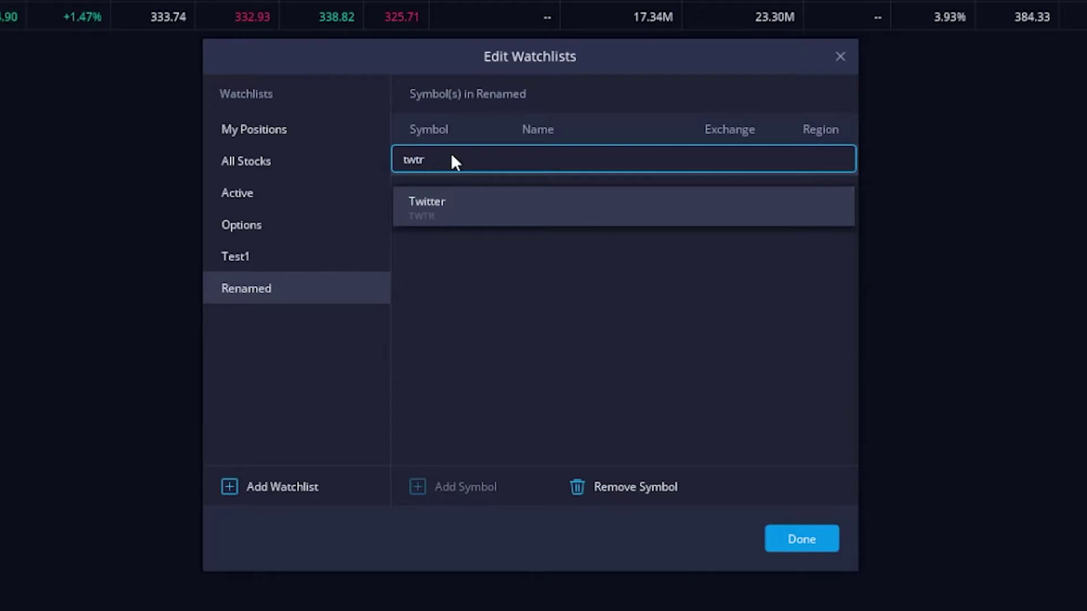
key(Return)
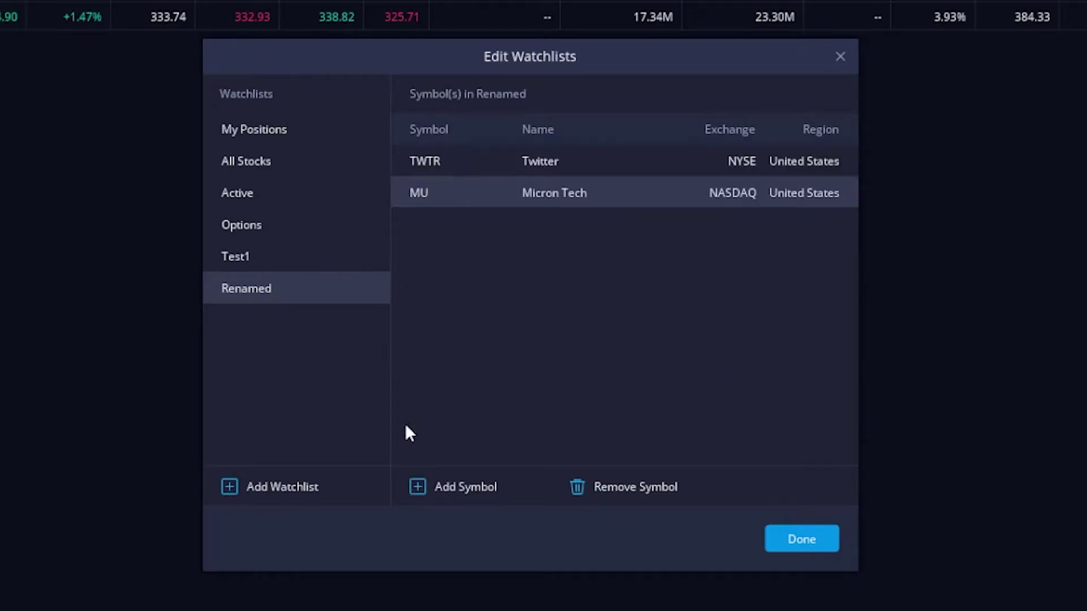
click(445, 496)
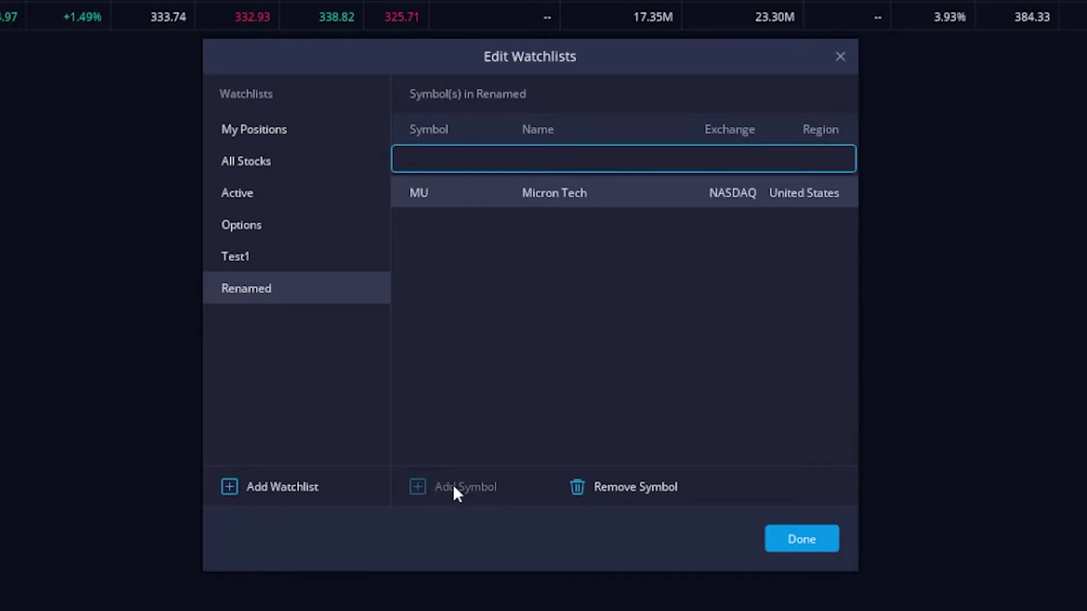
text(nkla)
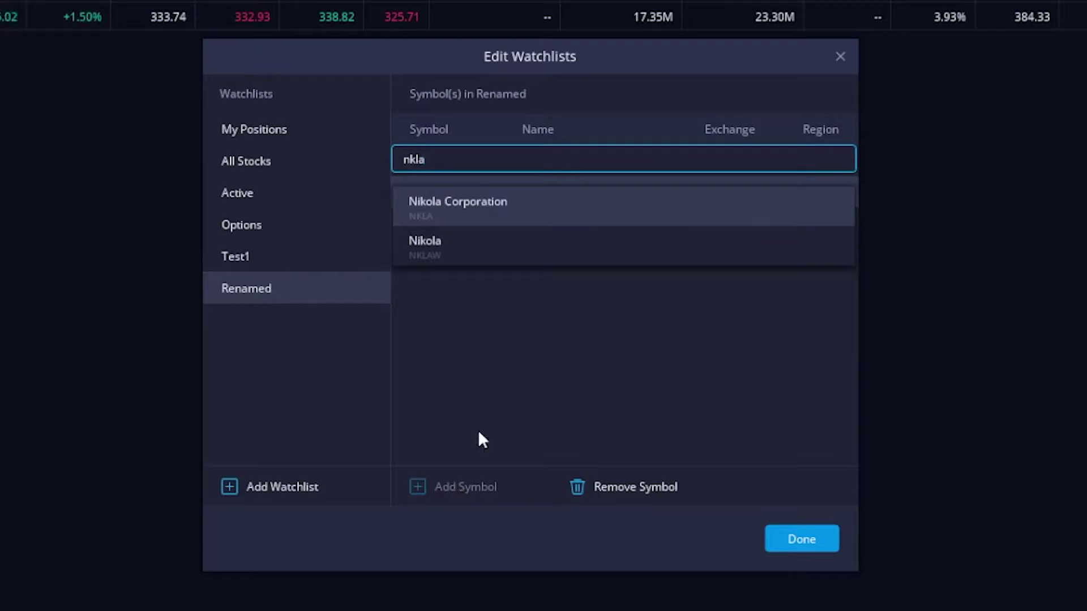
click(437, 202)
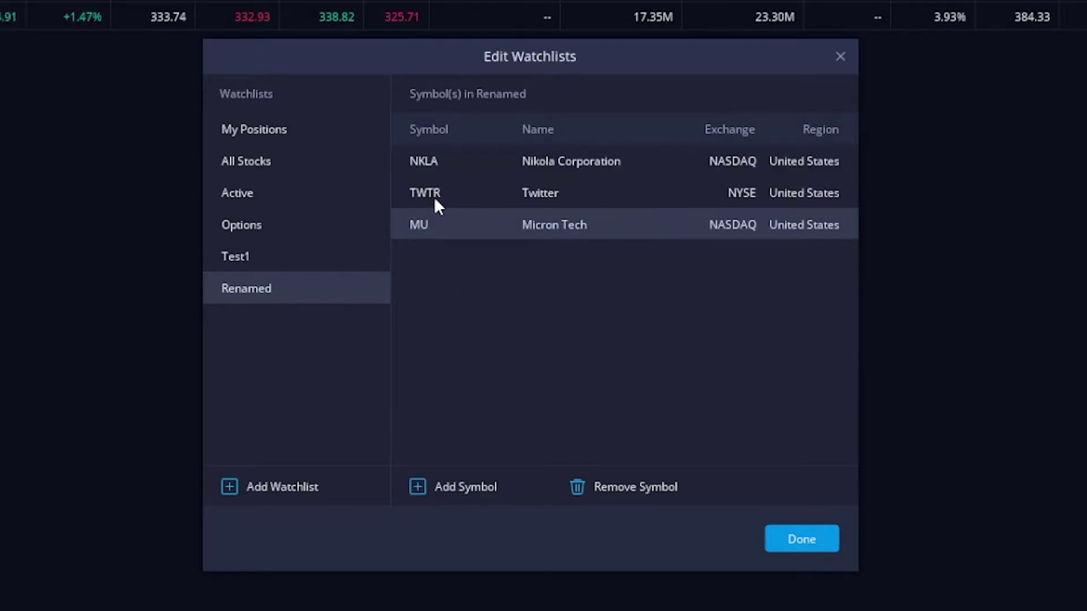
Close the editor and switch to the Renamed watchlist listing TWTR, NKLA and MU.
click(804, 535)
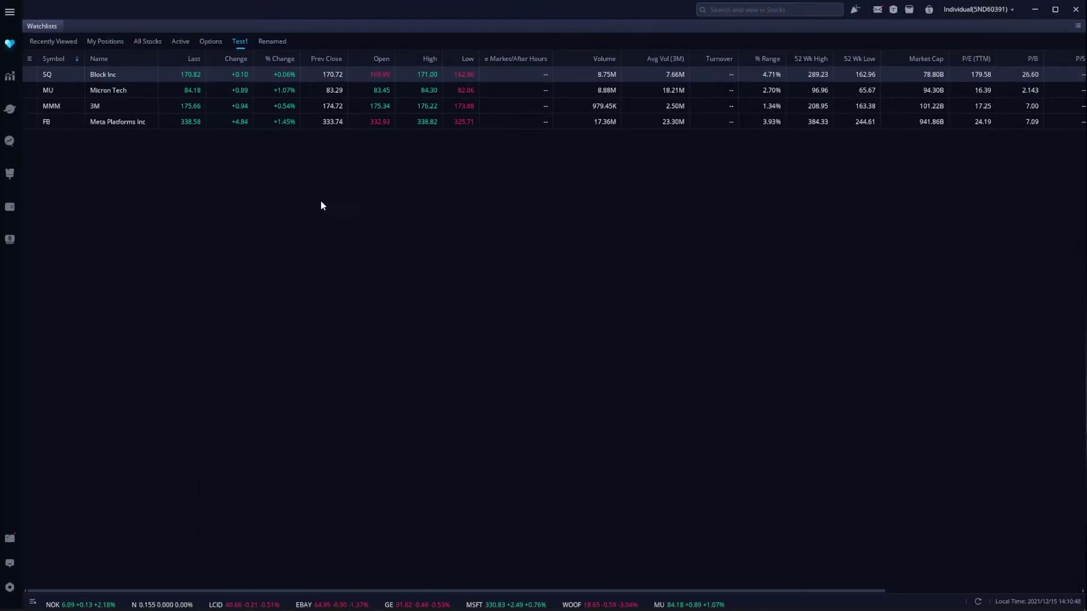
click(276, 45)
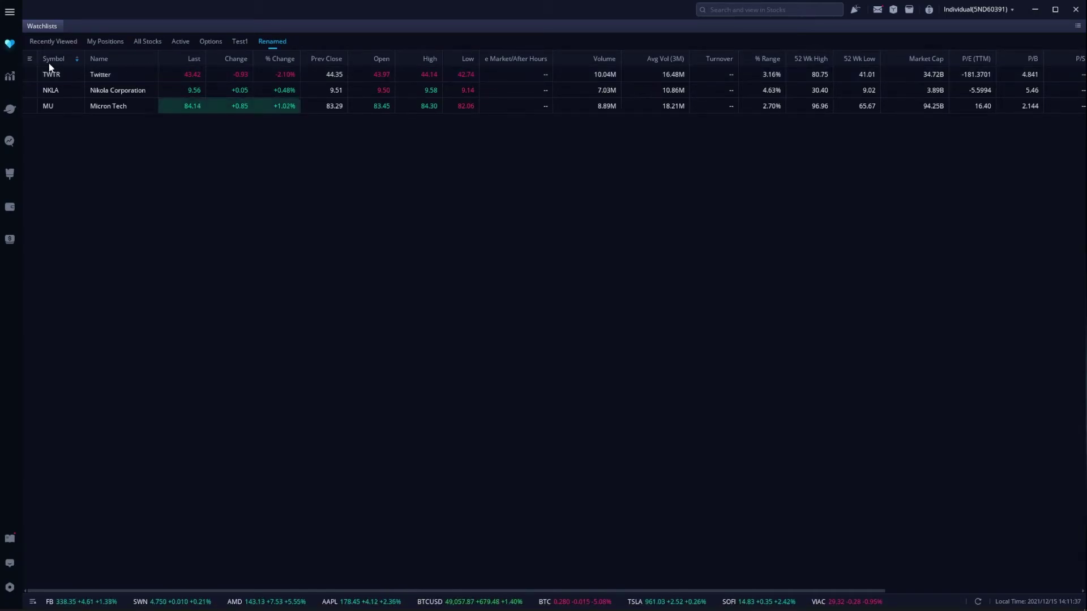
Tick the P/E column under Stock in the watchlist column settings.
click(30, 59)
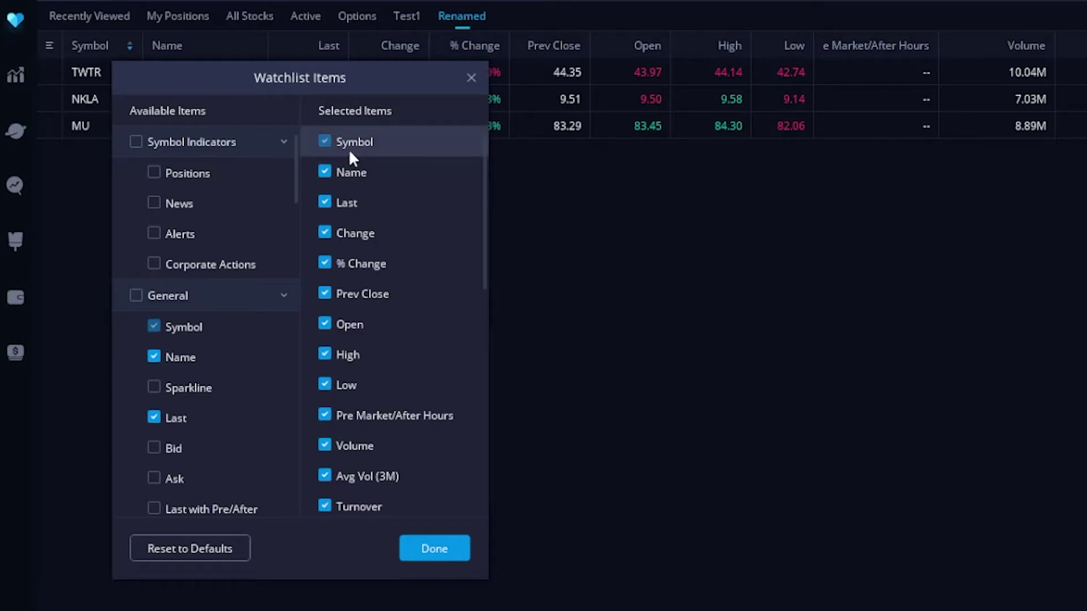
scroll(349, 148, down, 10)
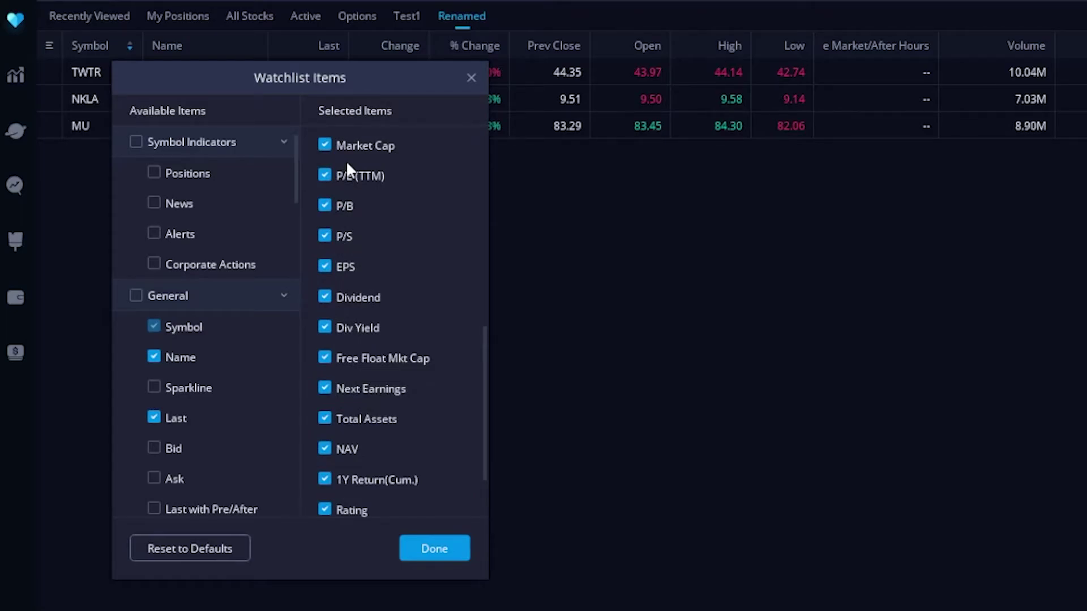
scroll(246, 235, down, 1)
scroll(243, 271, down, 15)
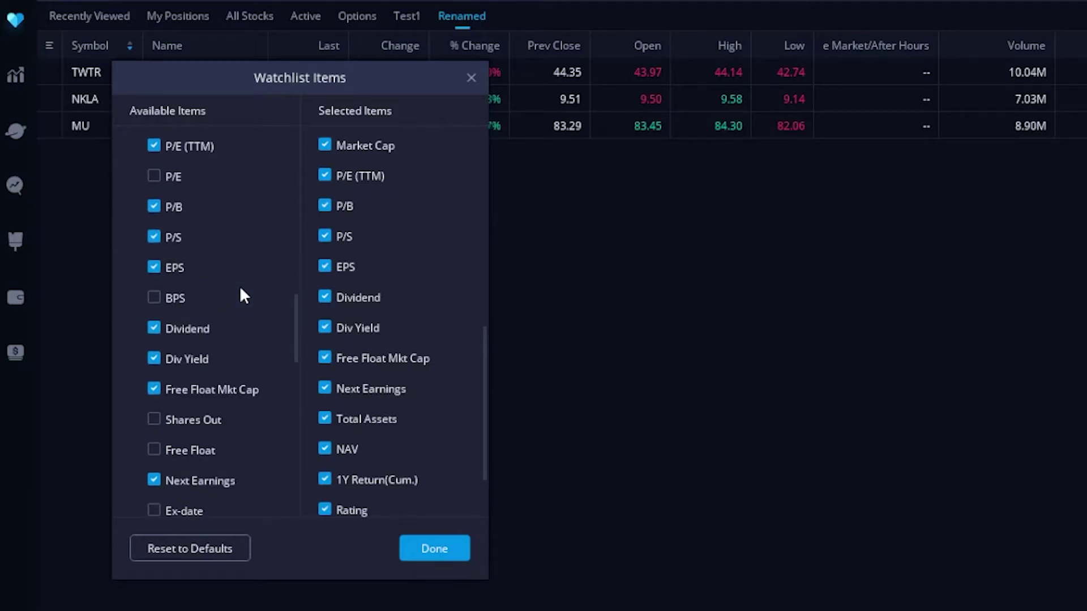
scroll(240, 285, up, 1)
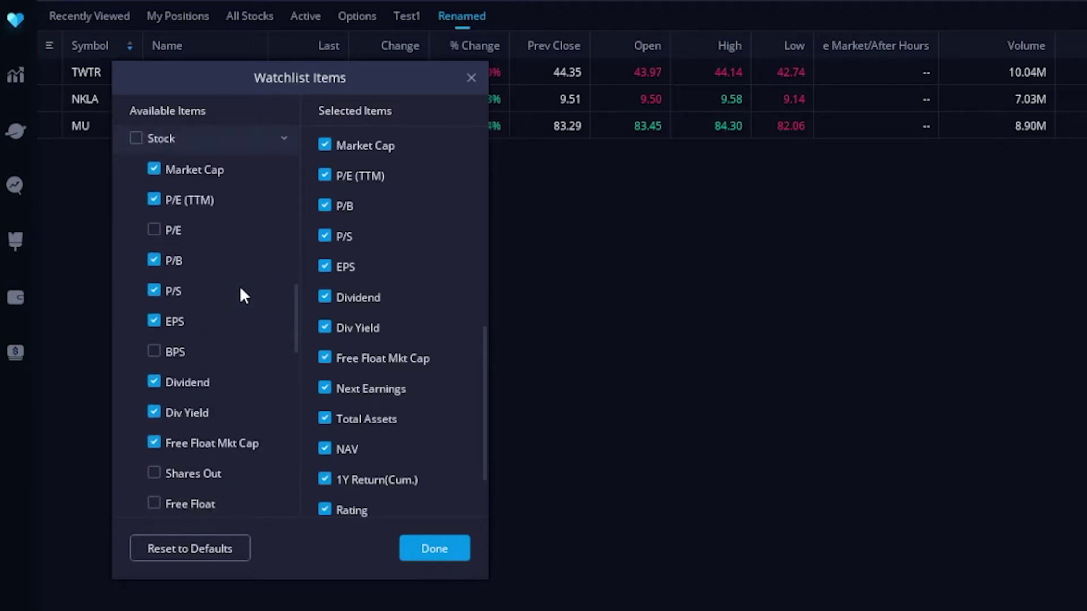
click(154, 231)
Move P/E between Market Cap and P/E (TTM), then apply the columns.
scroll(347, 270, down, 2)
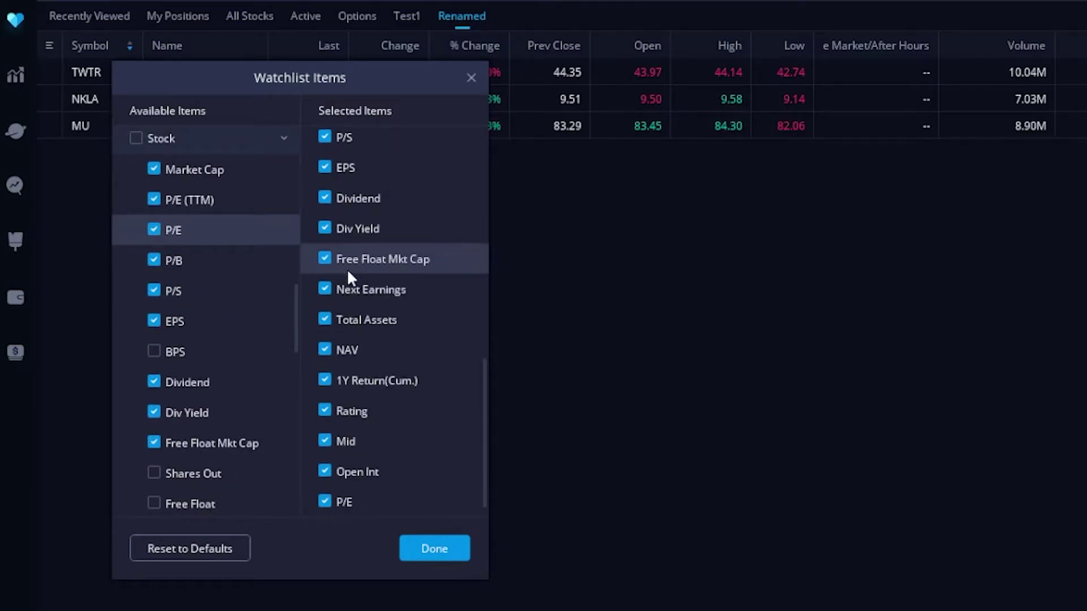
drag(374, 505, 352, 151)
scroll(371, 225, up, 10)
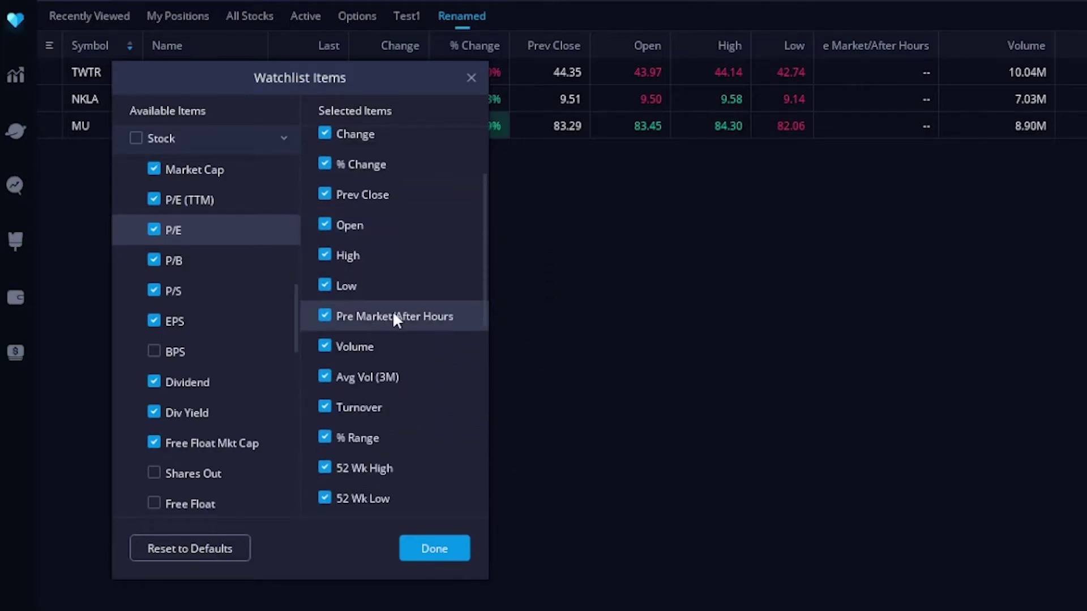
scroll(390, 313, down, 6)
scroll(389, 334, down, 3)
scroll(389, 331, up, 2)
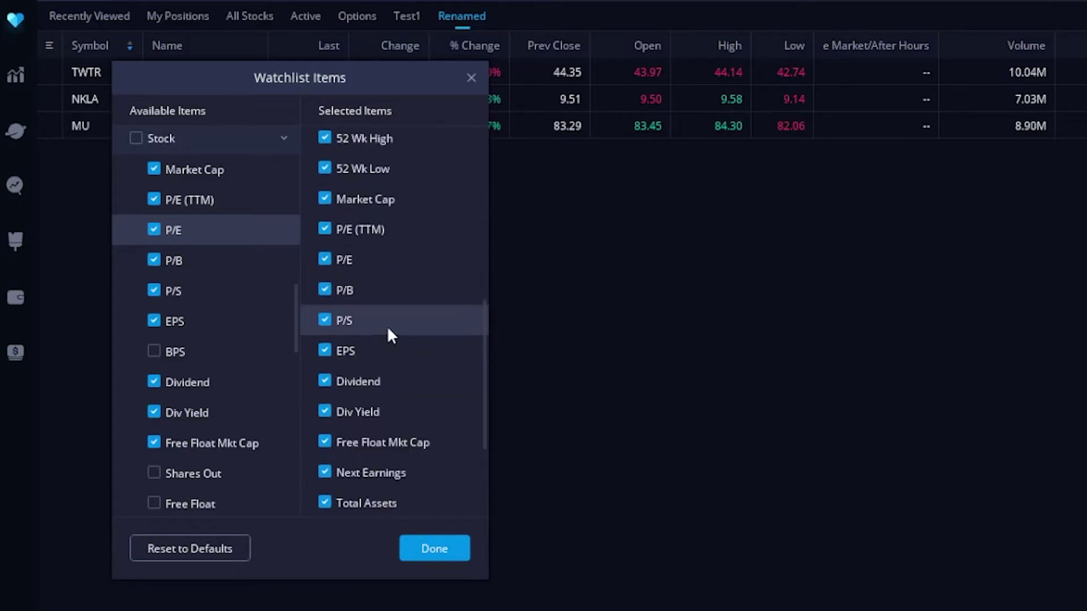
drag(357, 265, 358, 214)
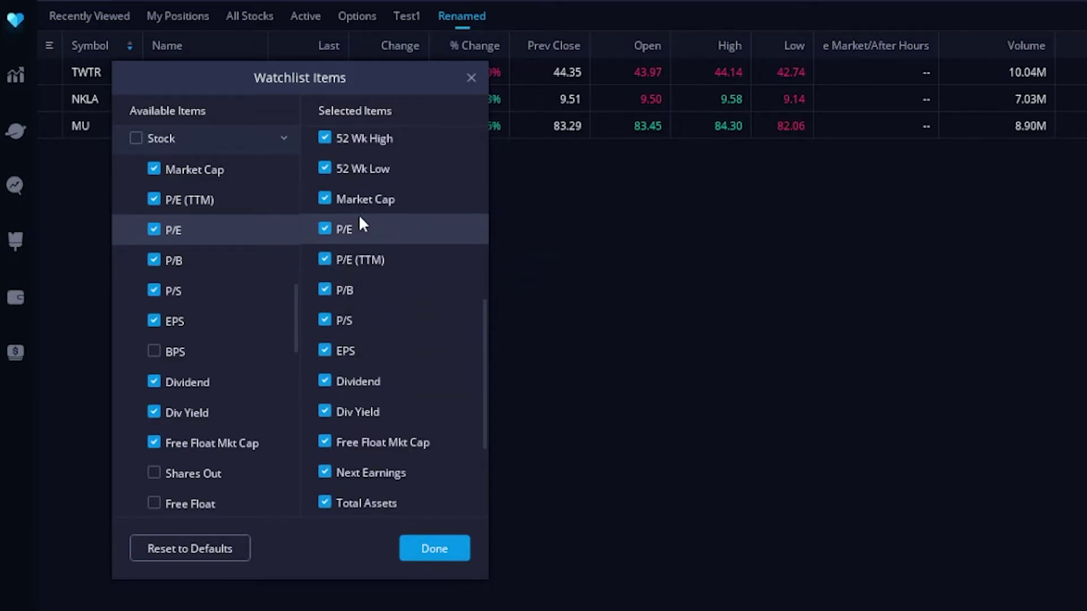
click(437, 550)
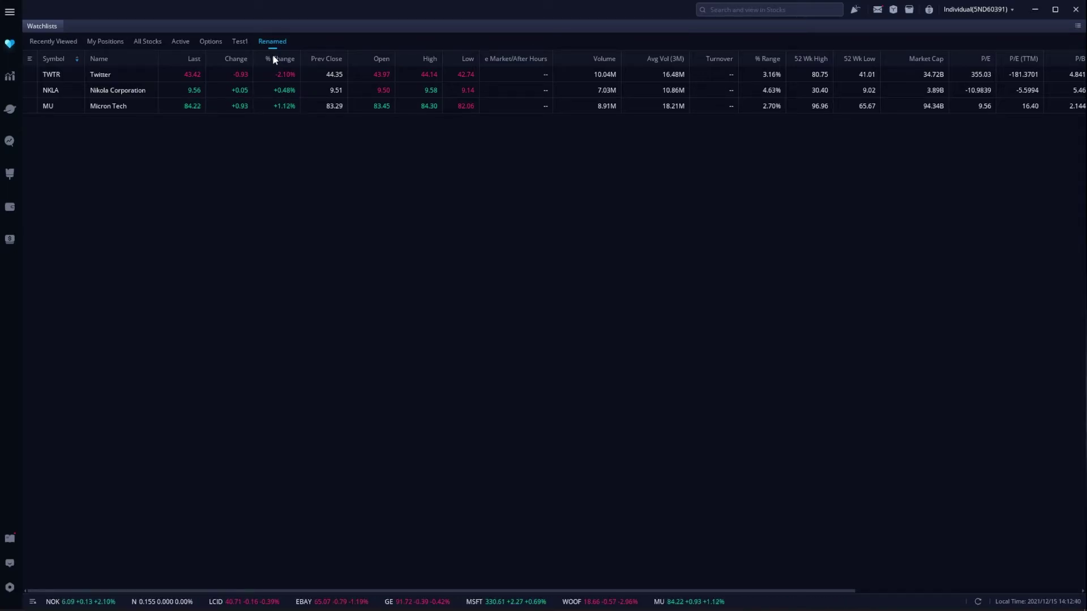
Go to the Stocks page and choose the Renamed watchlist for its side list.
click(11, 77)
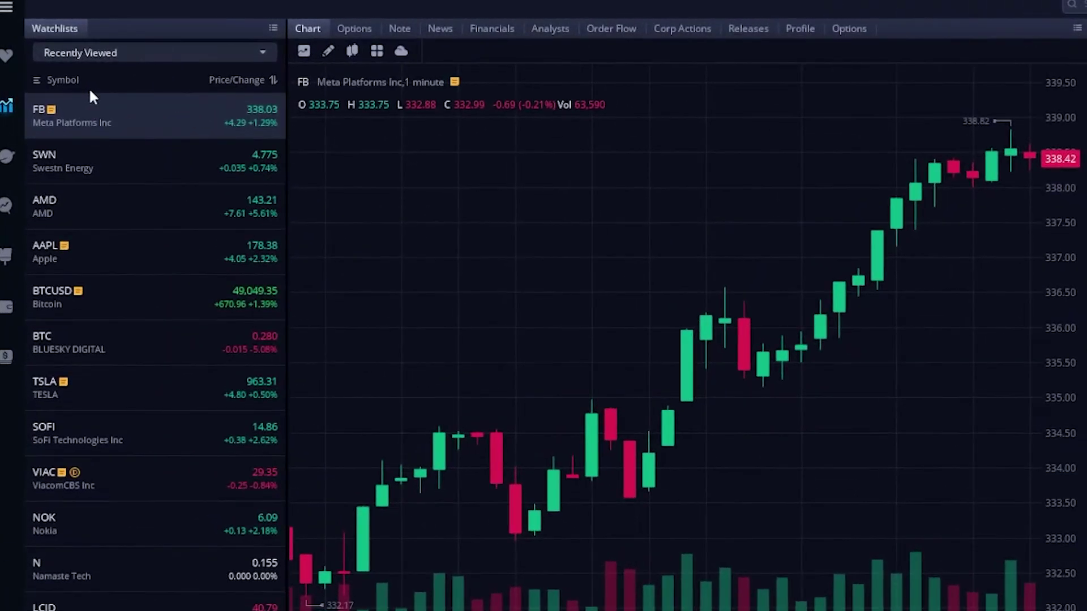
click(94, 57)
click(75, 255)
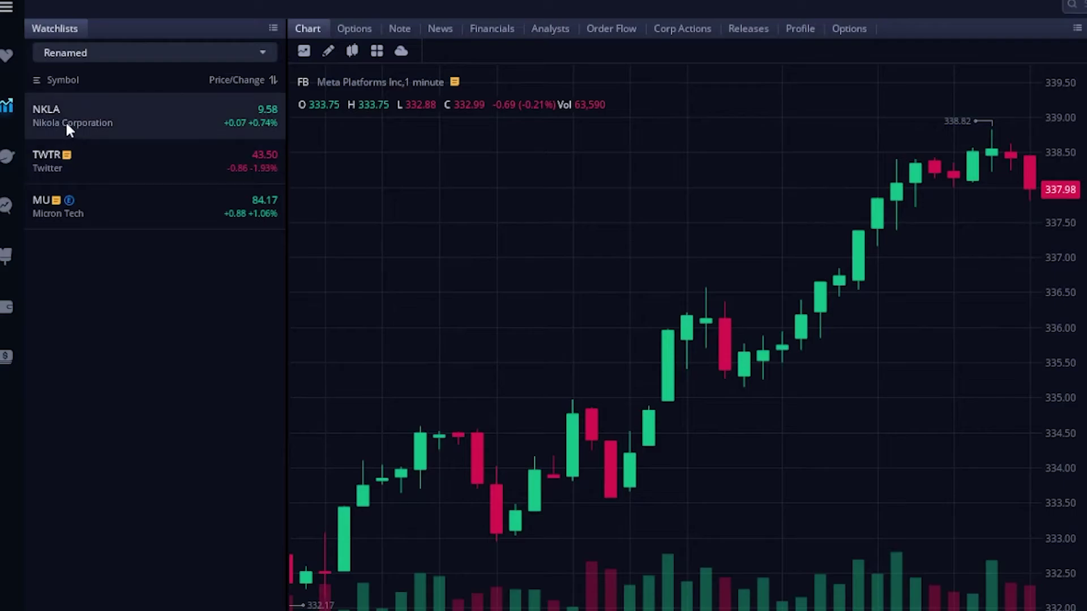
View NKLA, TWTR and MU charts in turn, then return to the Watchlists page.
click(266, 116)
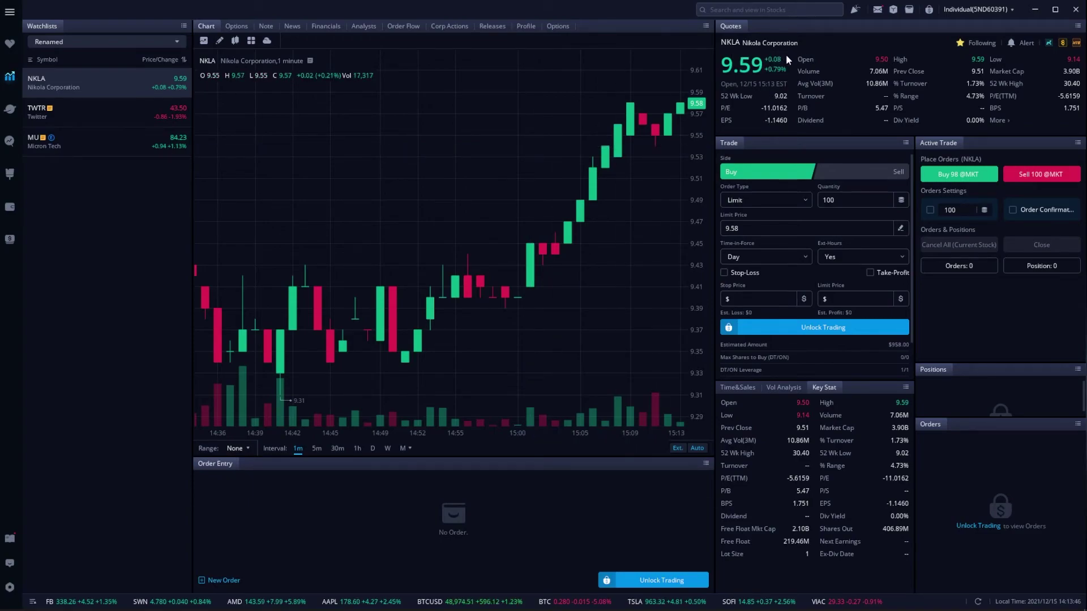
click(152, 114)
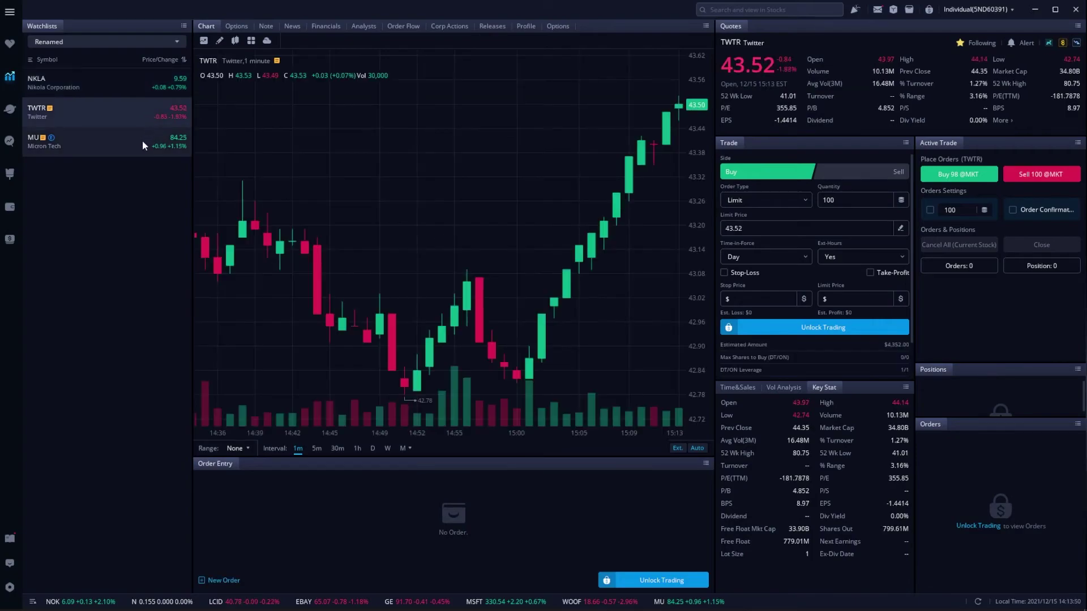
click(141, 140)
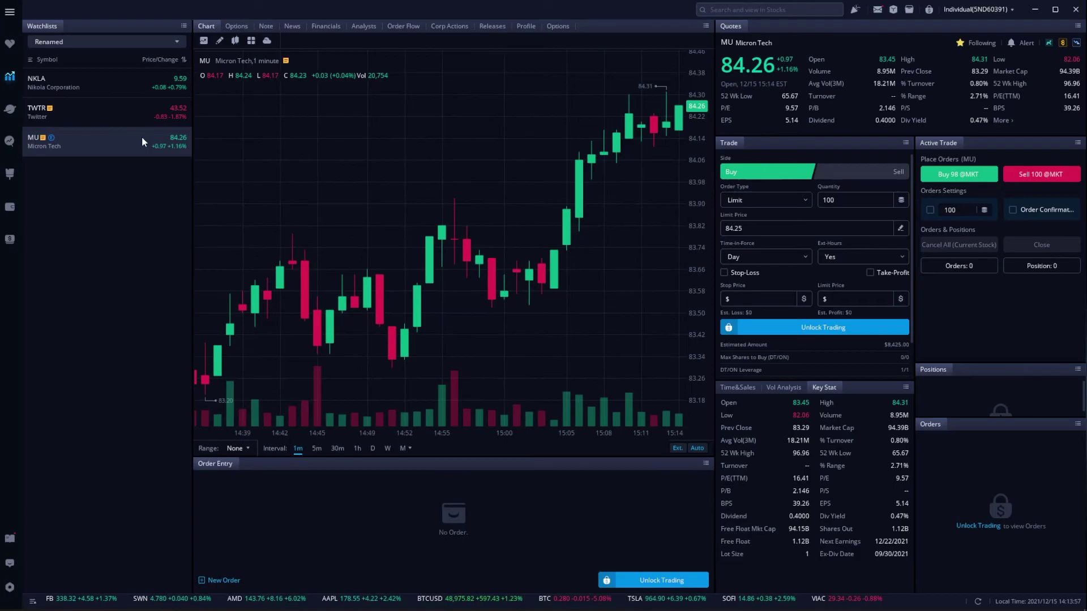
click(9, 46)
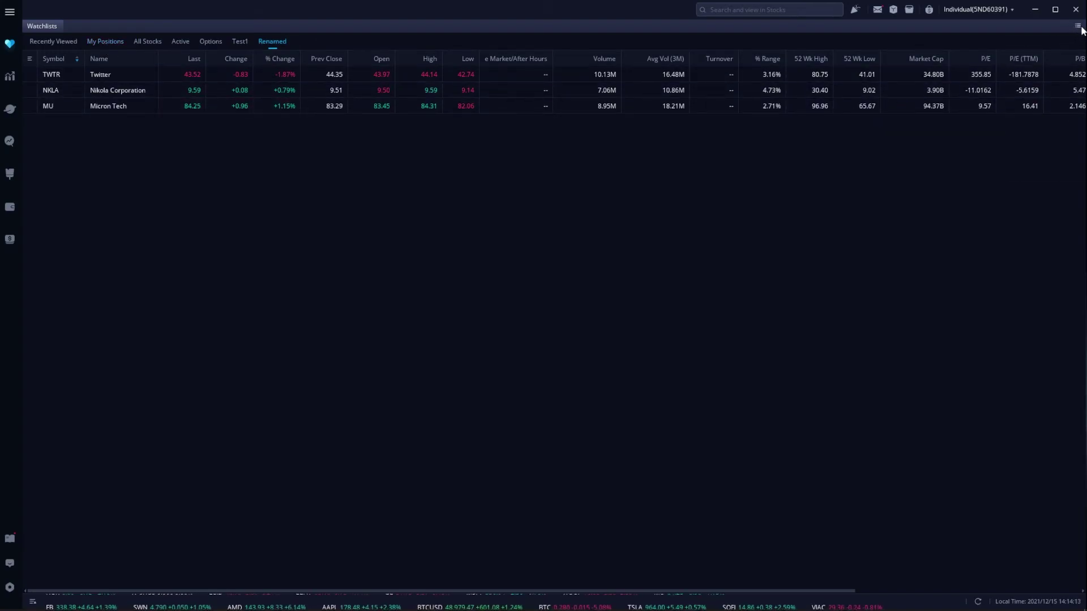
Add a second Watchlists widget from the panel's options menu.
click(1078, 26)
mouse_move(1062, 85)
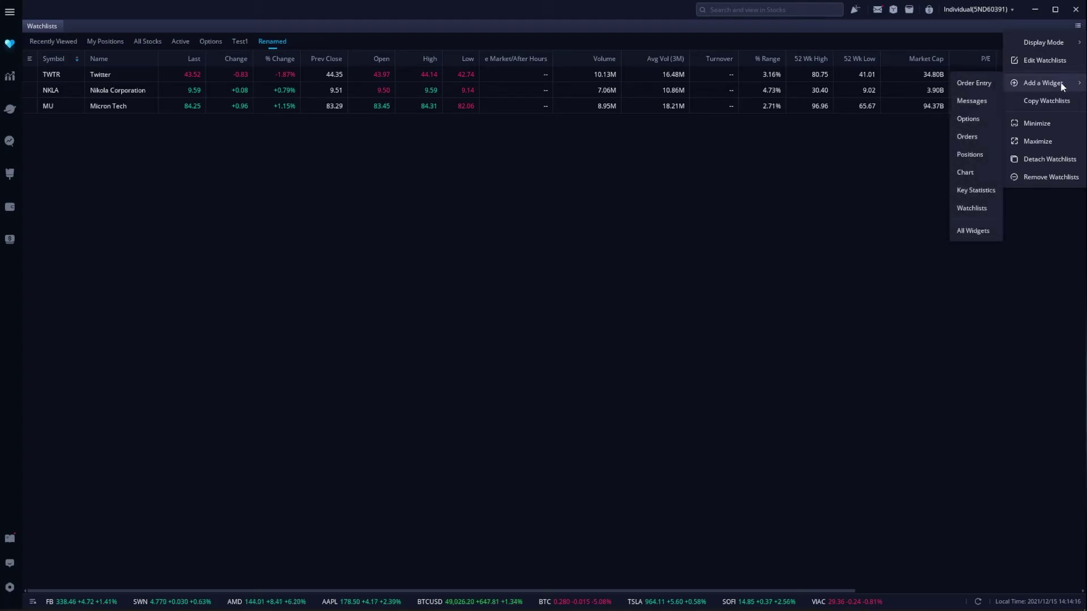
click(972, 209)
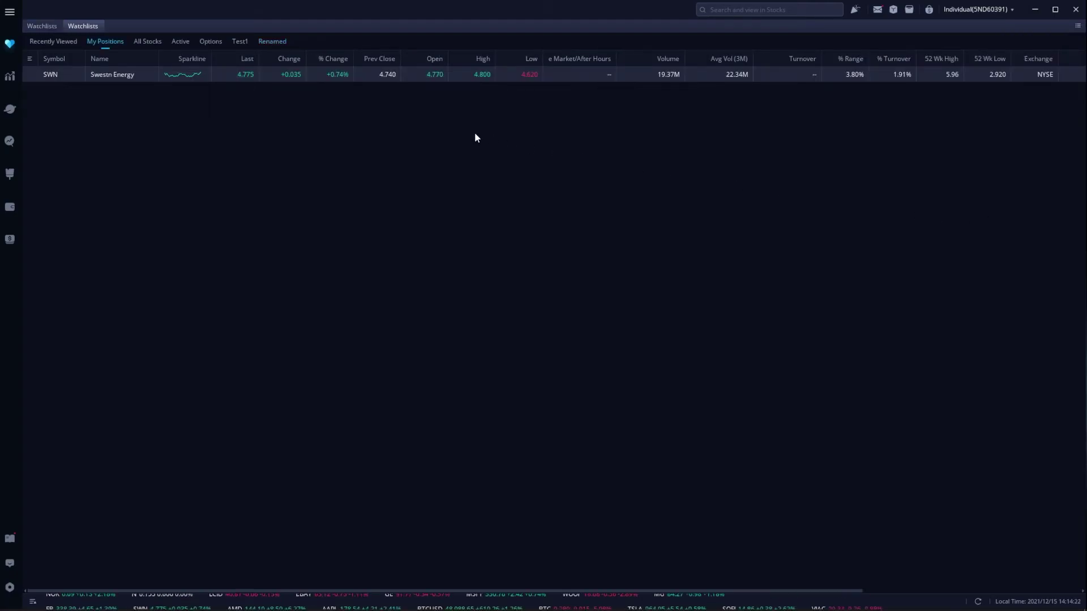
Dock the My Positions watchlist to the right of Renamed and resize the two panels.
click(42, 27)
click(81, 27)
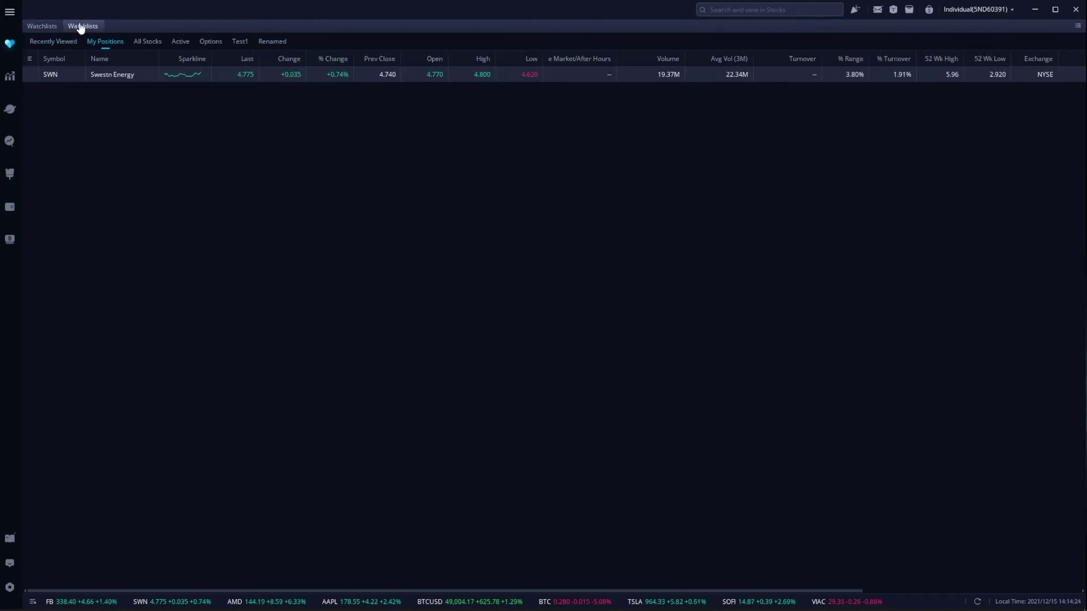
drag(80, 29, 570, 304)
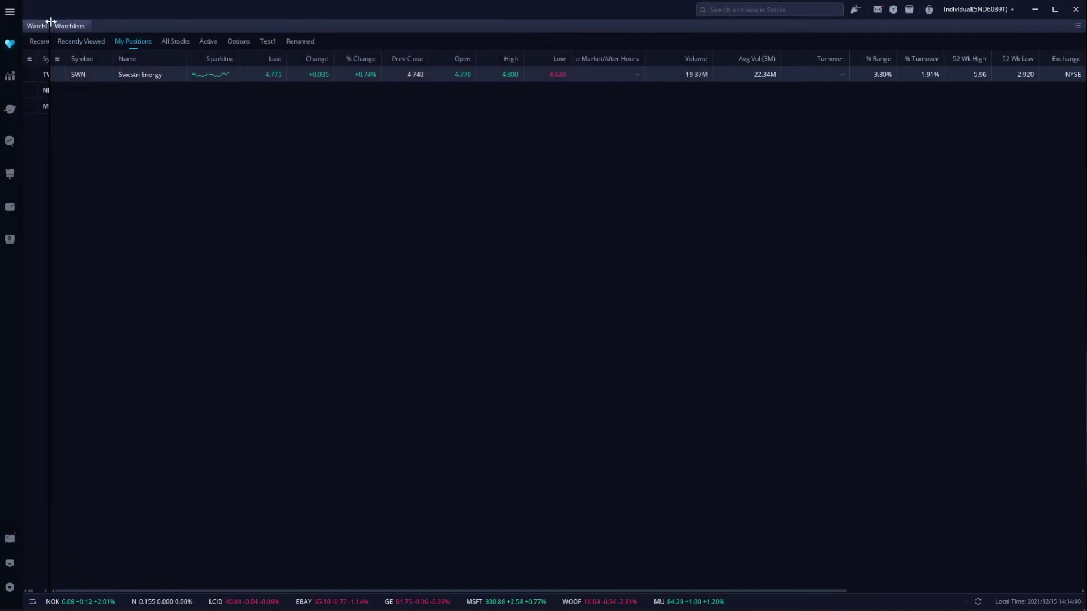
drag(48, 131, 623, 198)
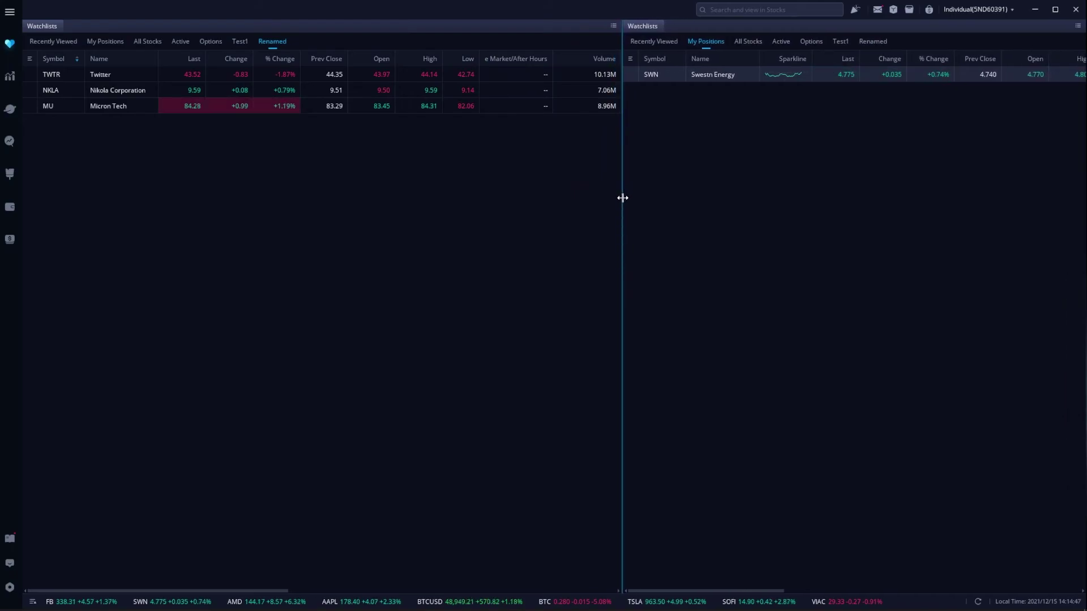